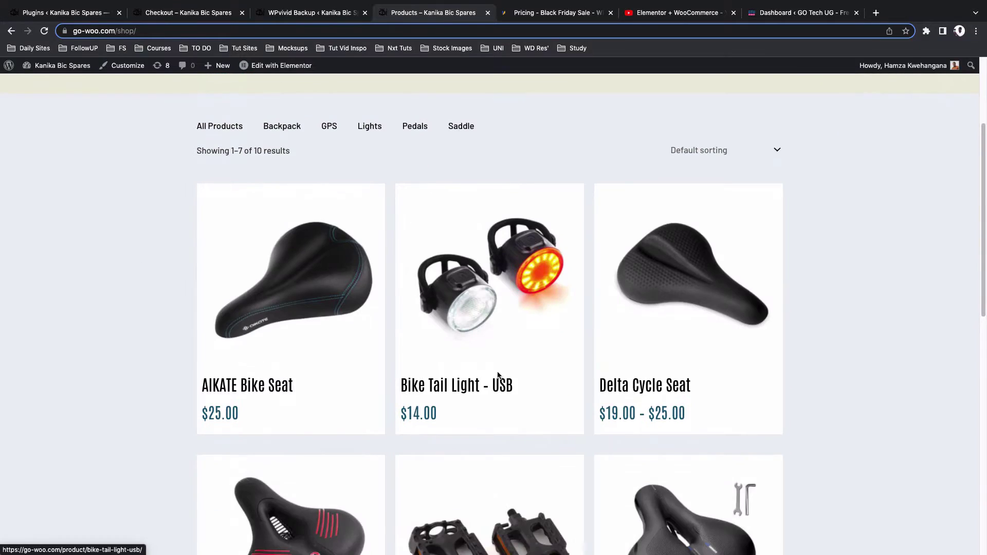
Add the Bike Tail Light - USB to the cart with two AIKATE Bike Seats and proceed to checkout at $64.00
left_click(495, 378)
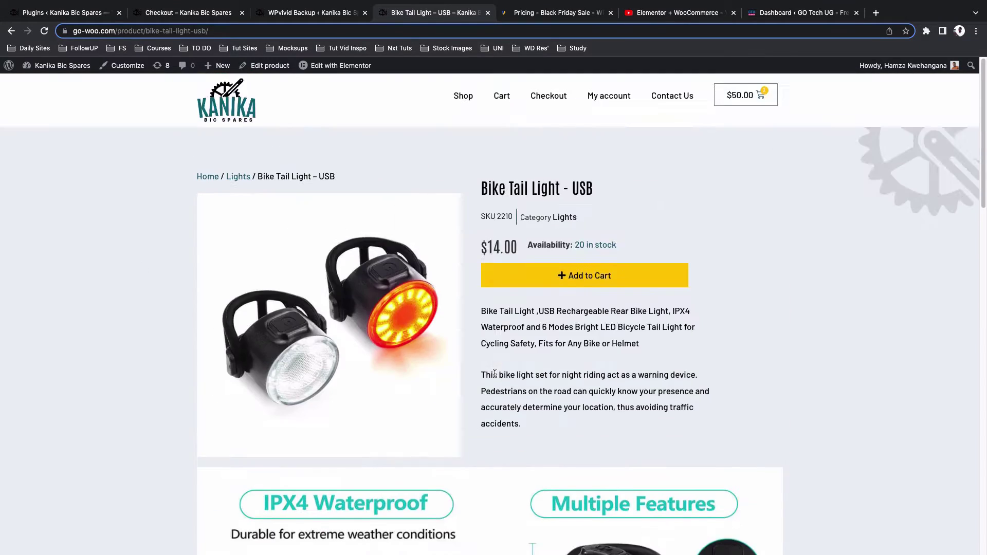
scroll(494, 378, "down", 10)
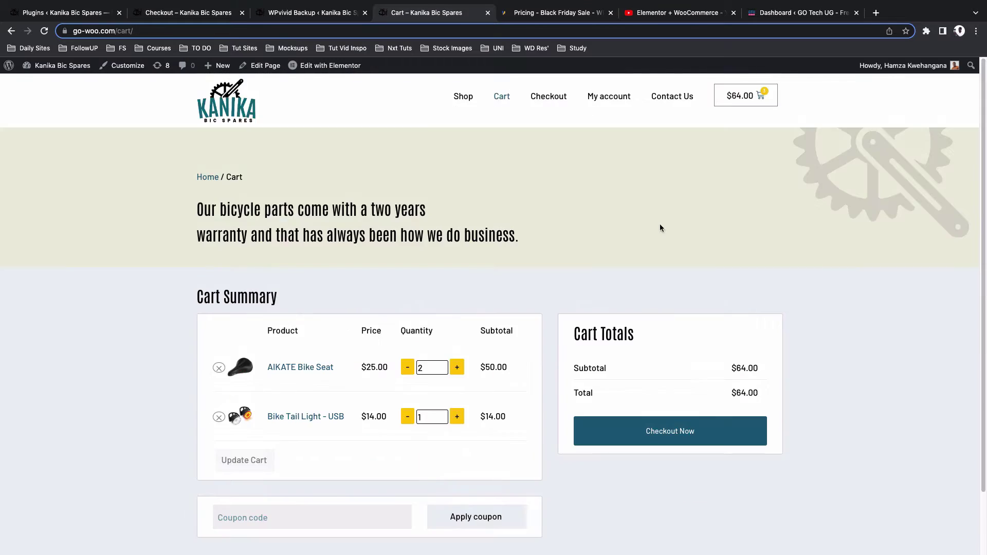
left_click(731, 101)
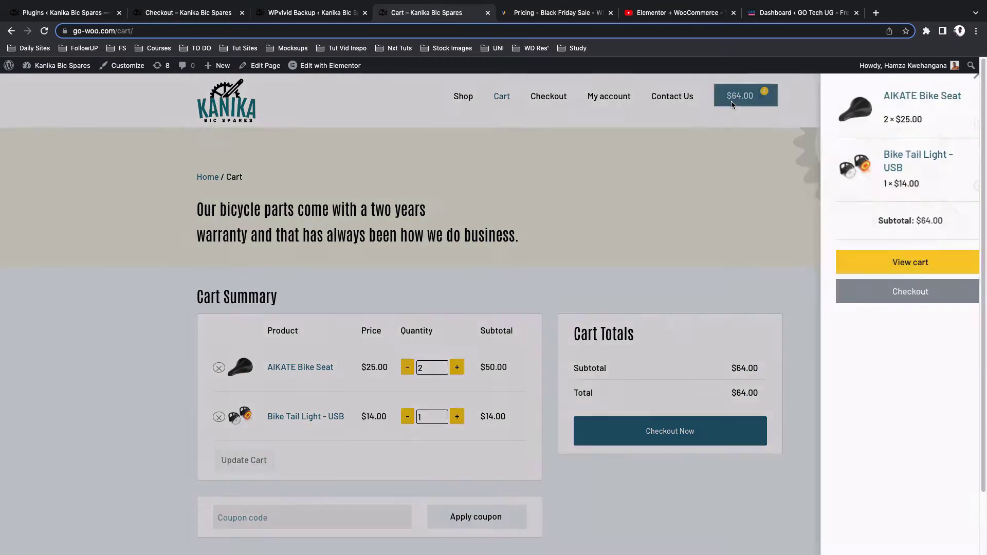
left_click(666, 430)
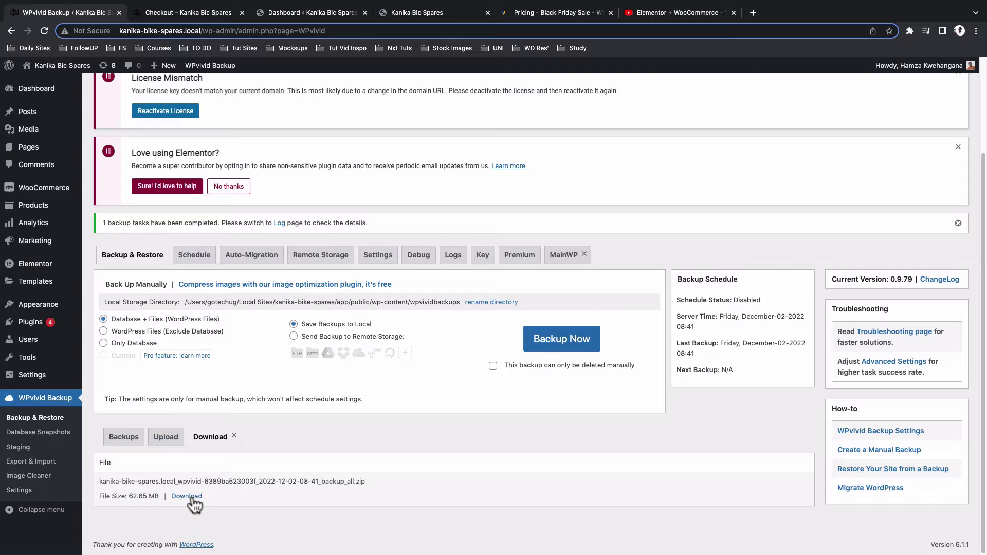
Download the backup zip, then view the local shop's cart and its checkout of one AIKATE Bike Seat at $25.00
left_click(191, 499)
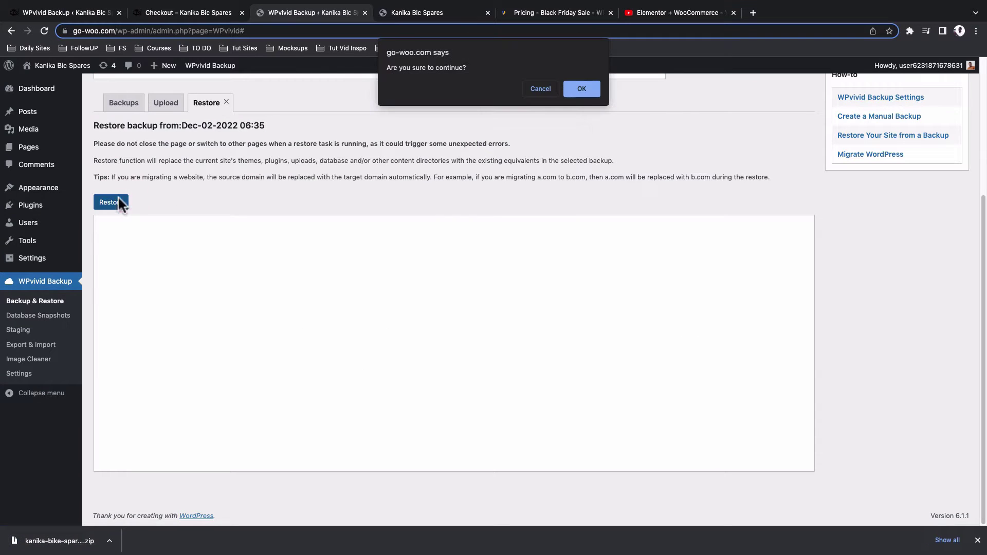
left_click(589, 87)
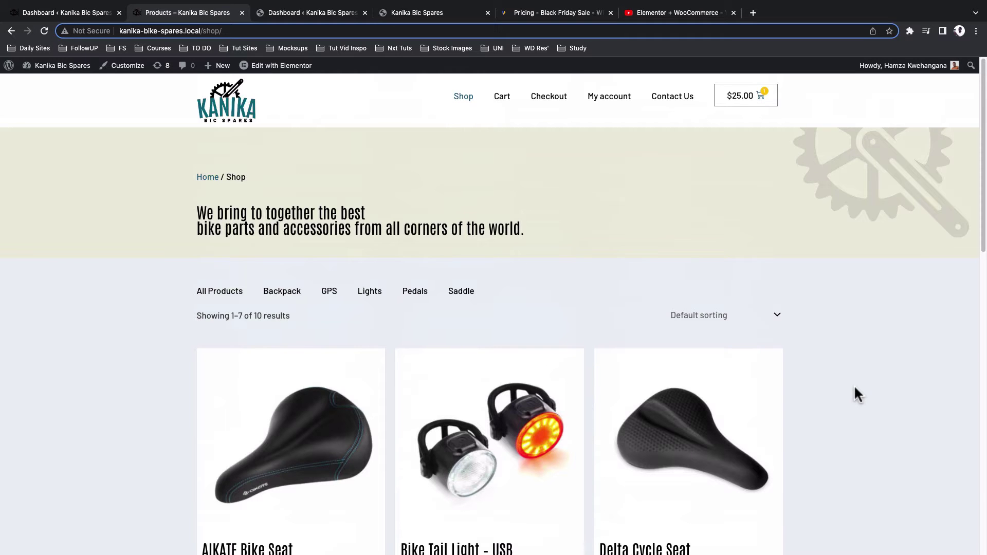
scroll(821, 395, "down", 8)
scroll(821, 394, "up", 7)
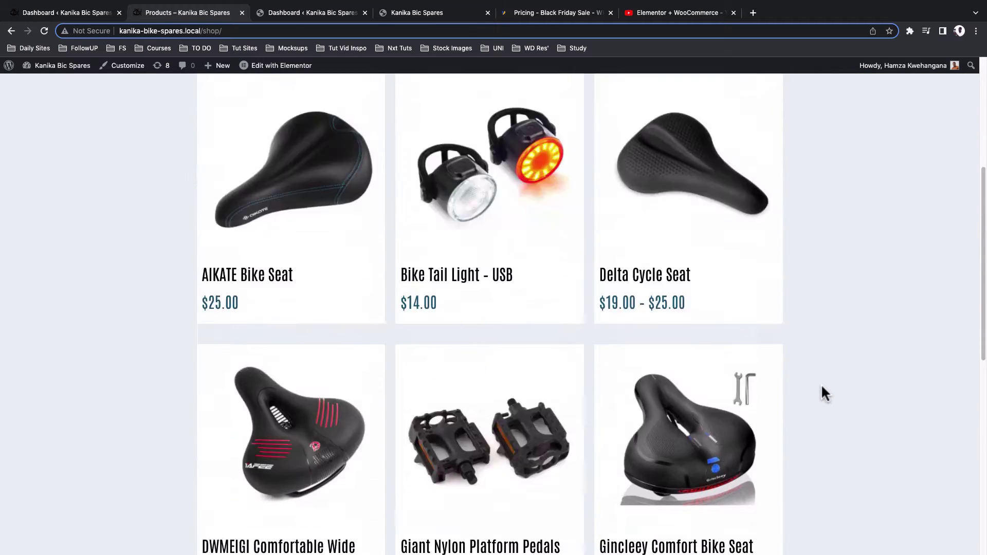
scroll(401, 246, "up", 2)
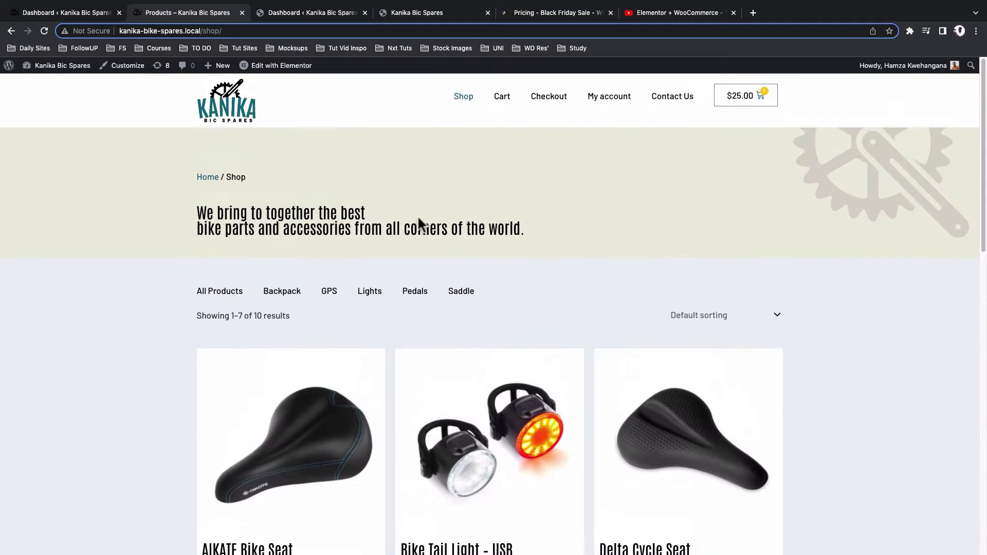
left_click(502, 98)
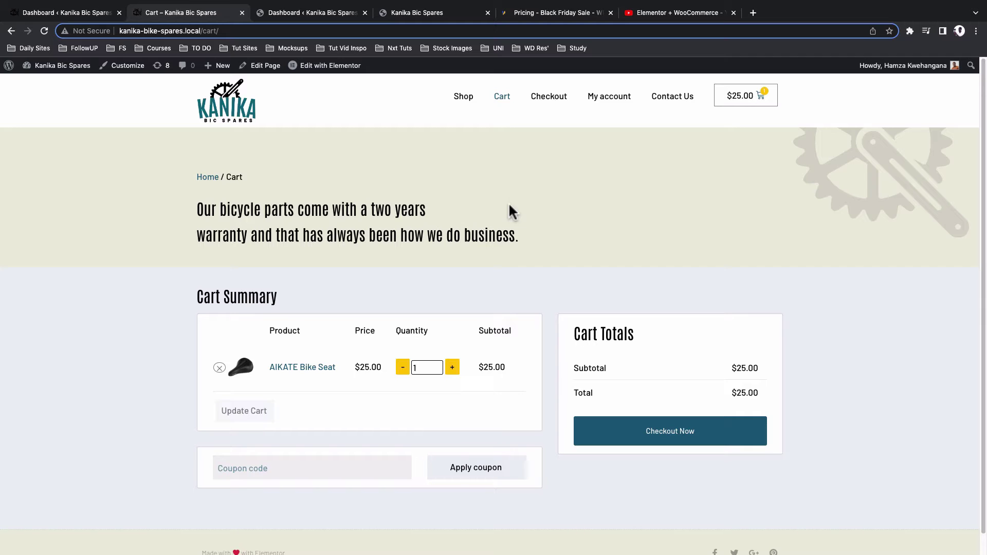
left_click(547, 99)
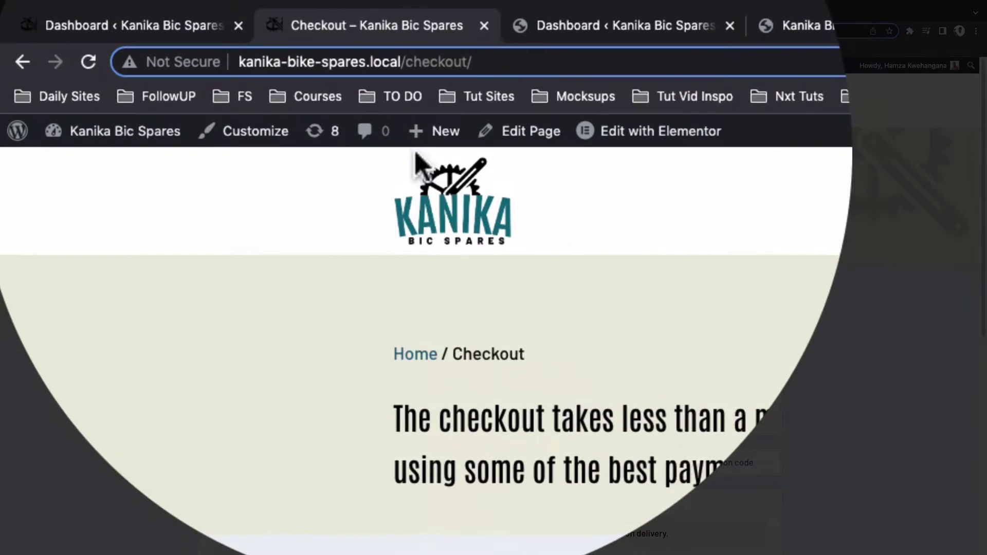
left_click(176, 61)
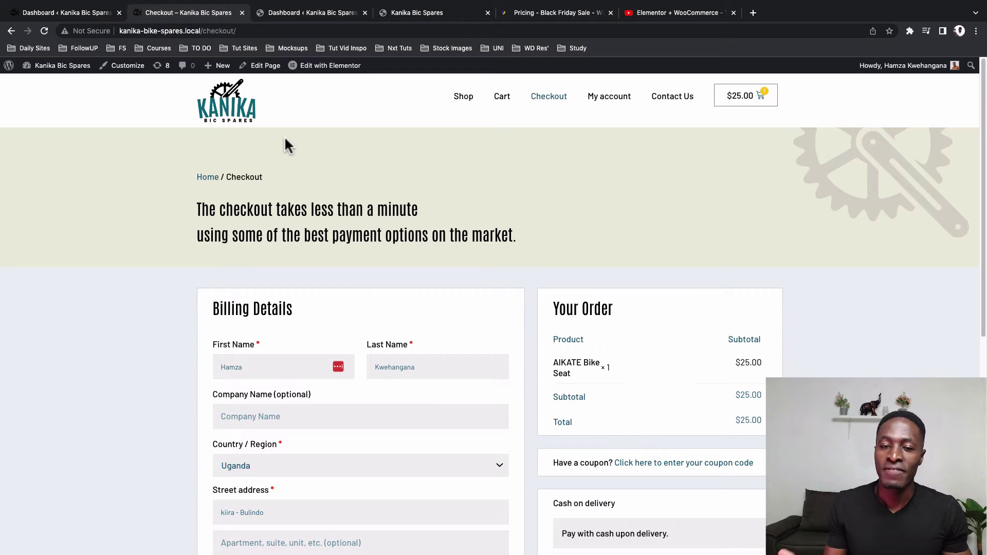
Glance at go-woo.com's default blog homepage, then return to the local Kanika Bic Spares admin dashboard
left_click(417, 12)
left_click(343, 31)
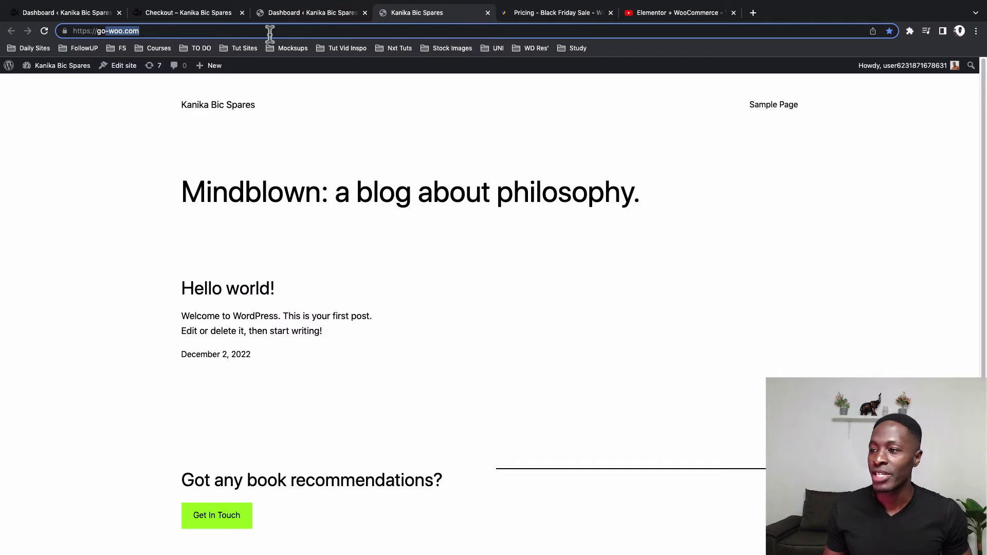
left_click(243, 32)
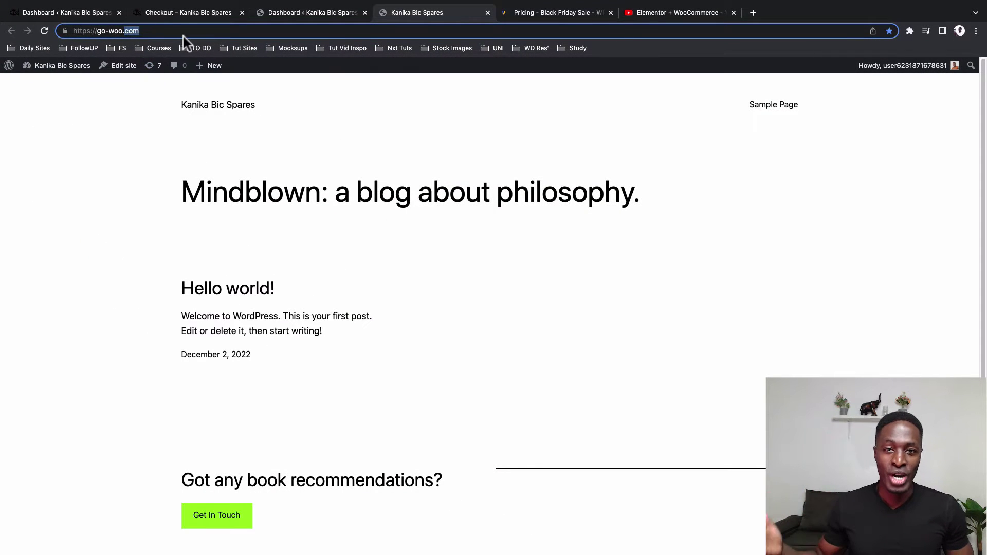
key("super+1")
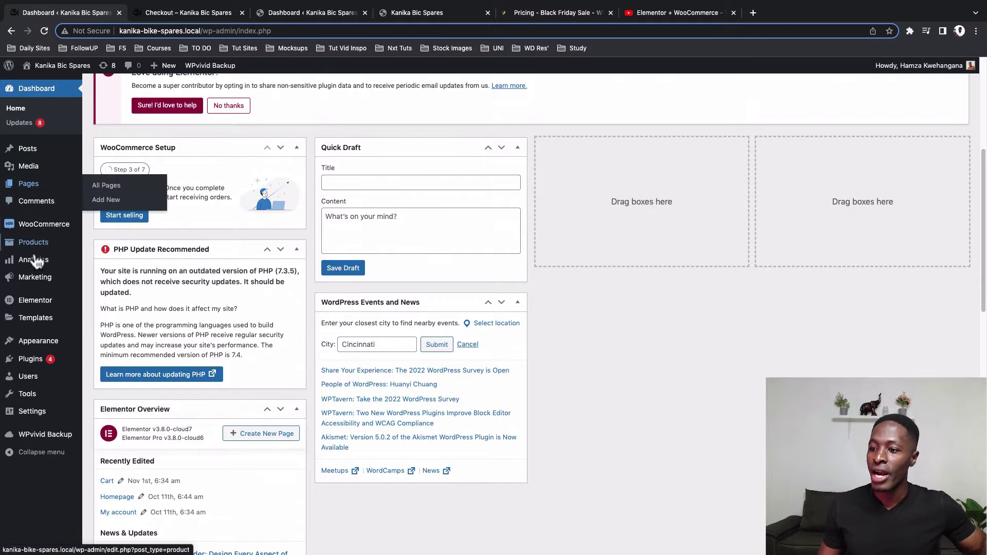
Install the WPvivid plugin on go-woo.com and activate WPvivid Backup Plugin on the local site
left_click(36, 358)
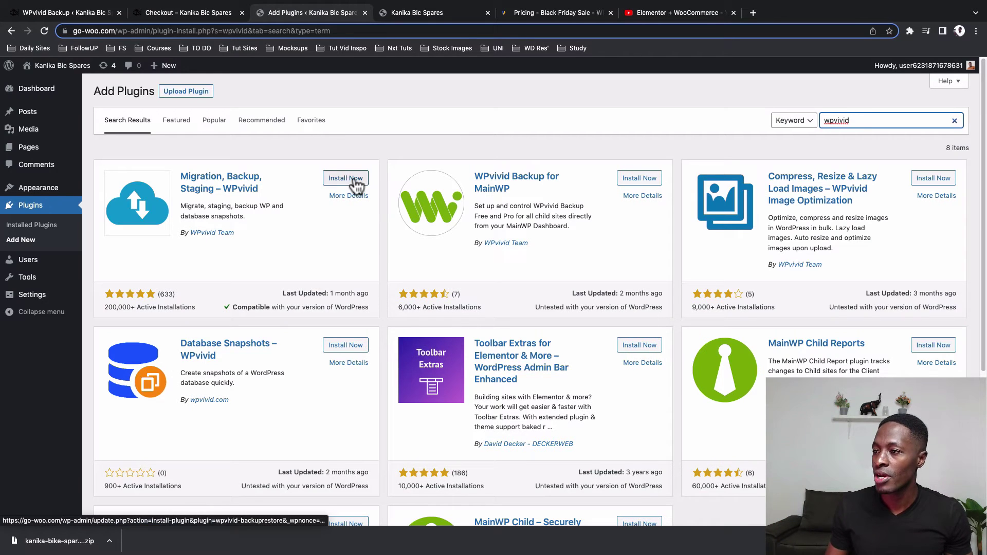
left_click(355, 180)
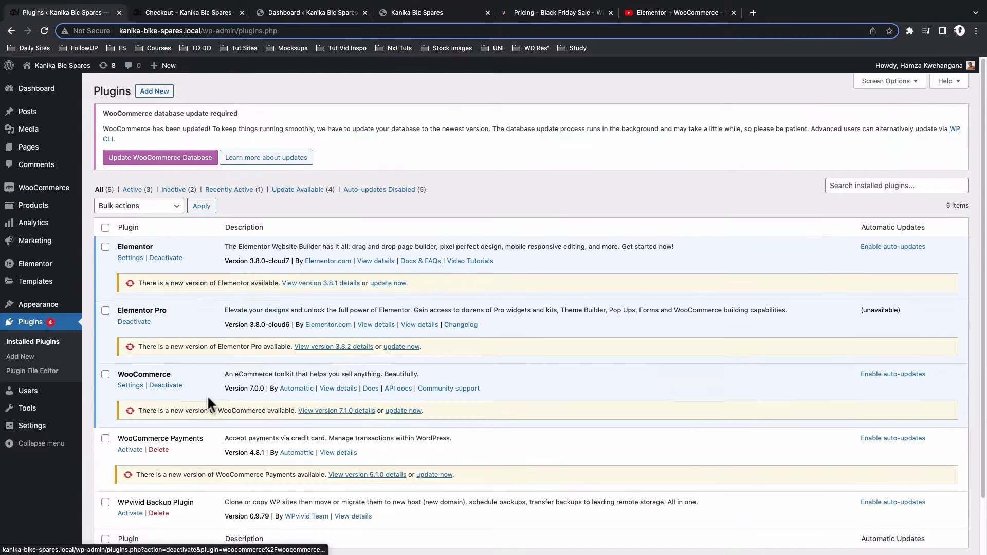
scroll(155, 426, "down", 3)
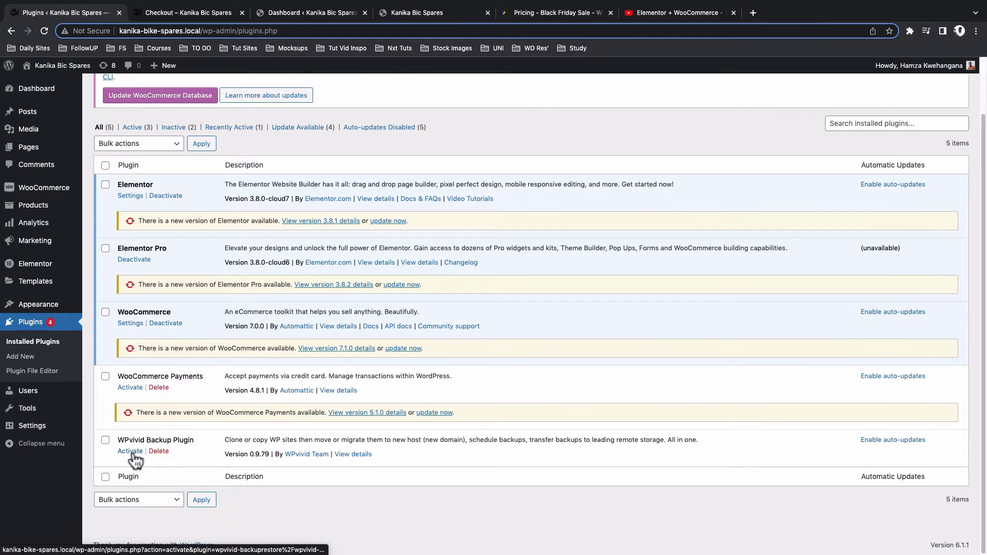
left_click(131, 453)
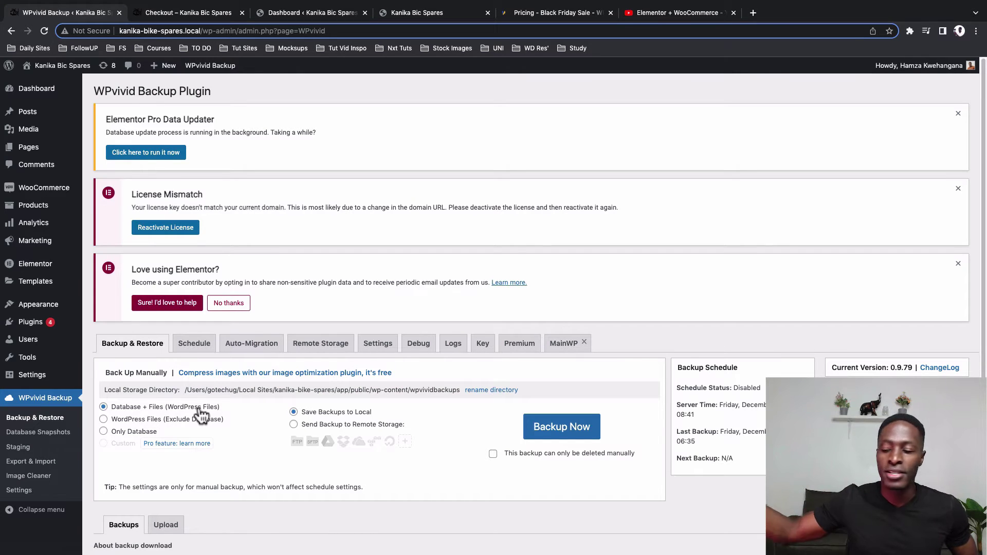
Run a manual Database + Files backup to local storage, listed as Dec-02-2022 08:41
left_click(532, 436)
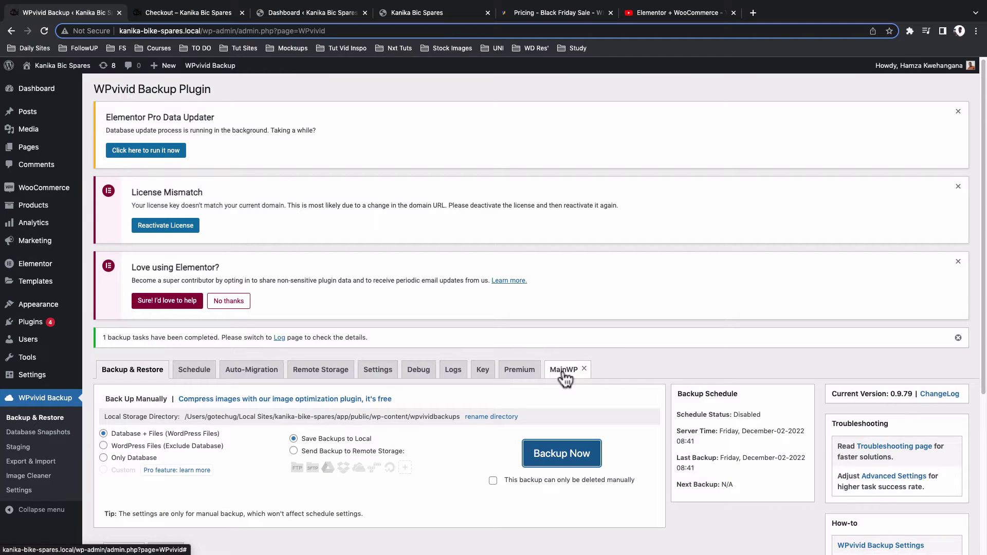
scroll(566, 379, "down", 5)
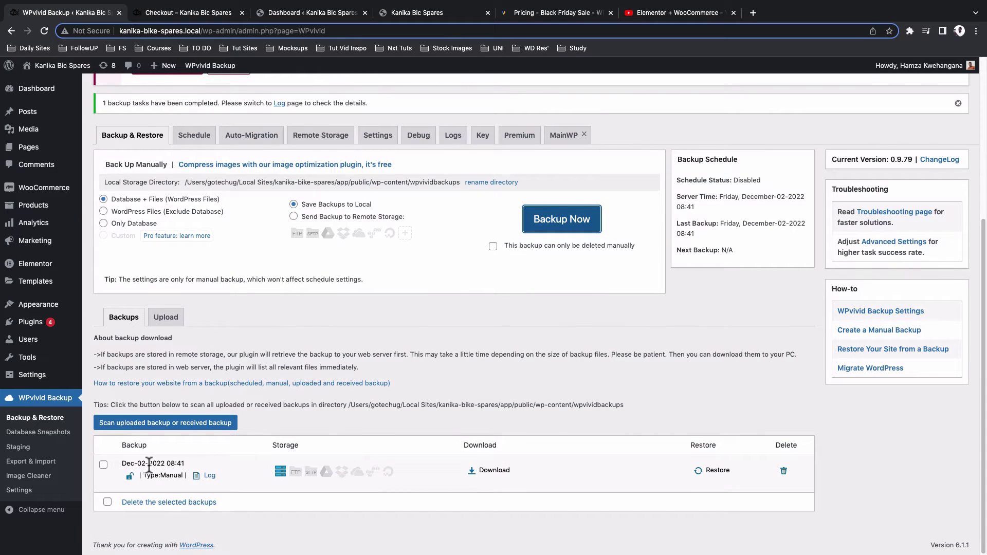
Download the 62.65 MB full-site backup zip from the Backups list
left_click(486, 470)
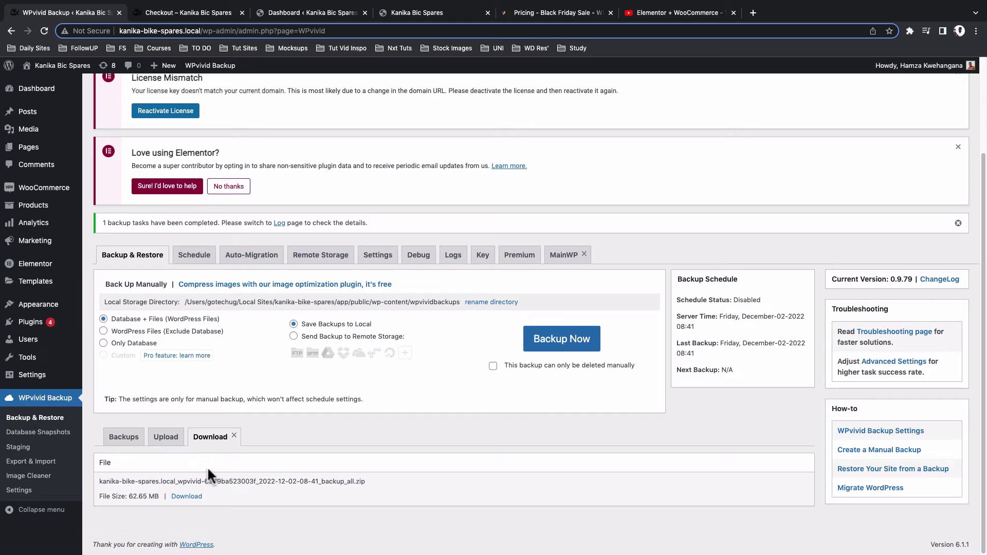
left_click(191, 496)
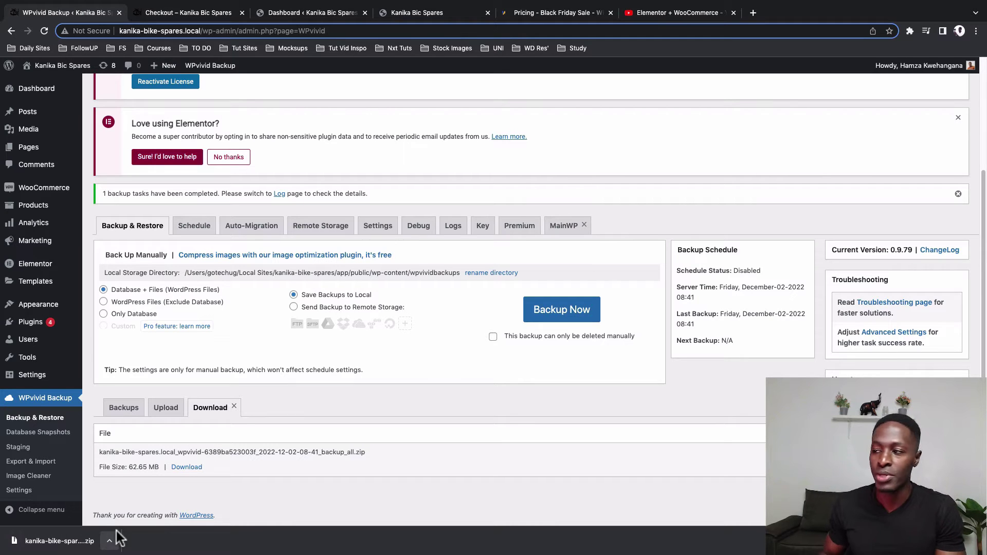
left_click(328, 14)
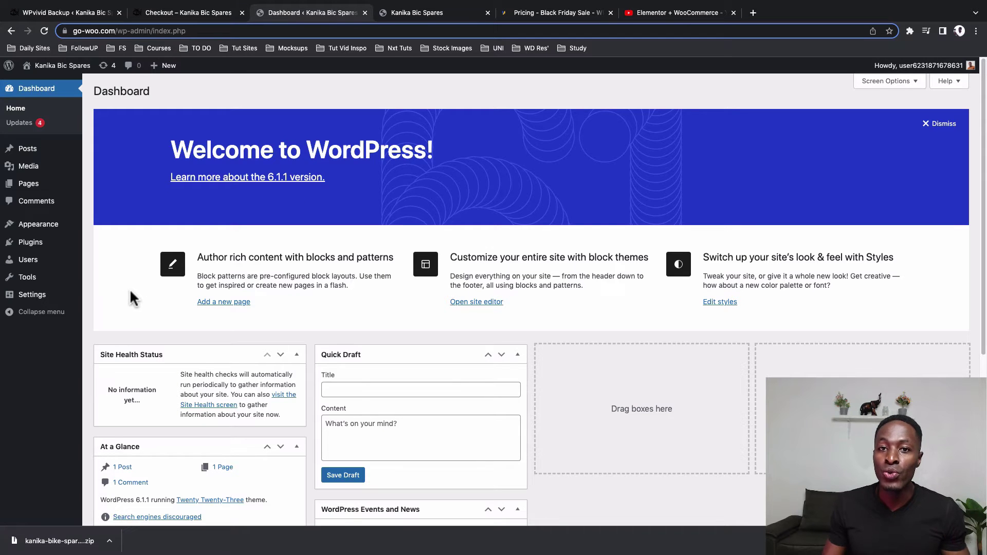
Check go-woo.com's plugins (only Akismet Anti-Spam and Hello Dolly) and its default Mindblown blog front end
scroll(137, 307, "down", 4)
scroll(138, 307, "down", 2)
scroll(137, 307, "up", 6)
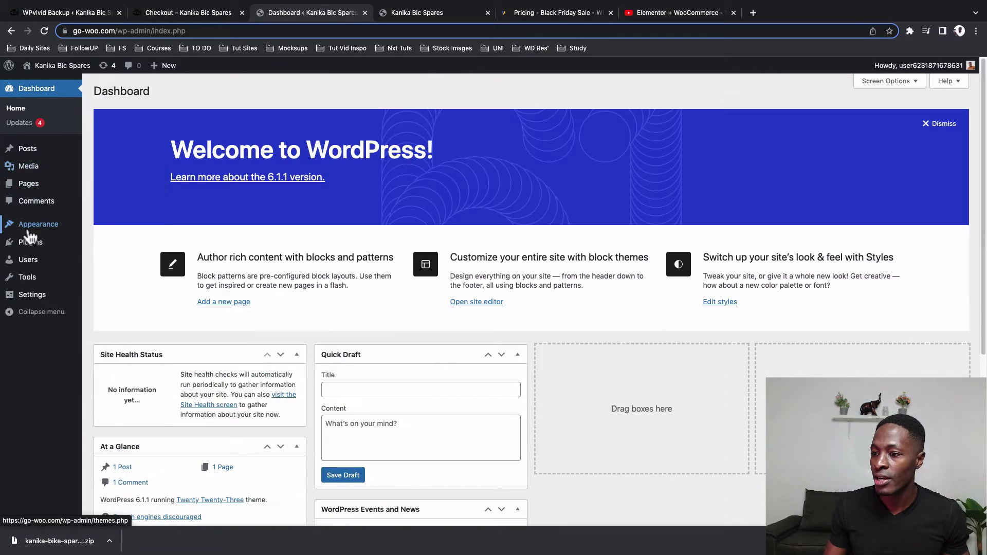
left_click(28, 246)
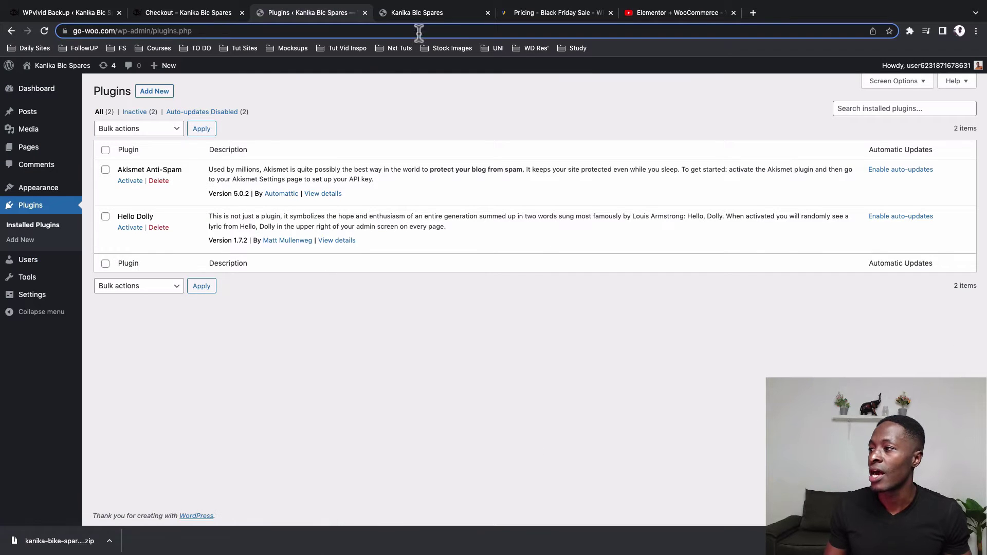
left_click(424, 17)
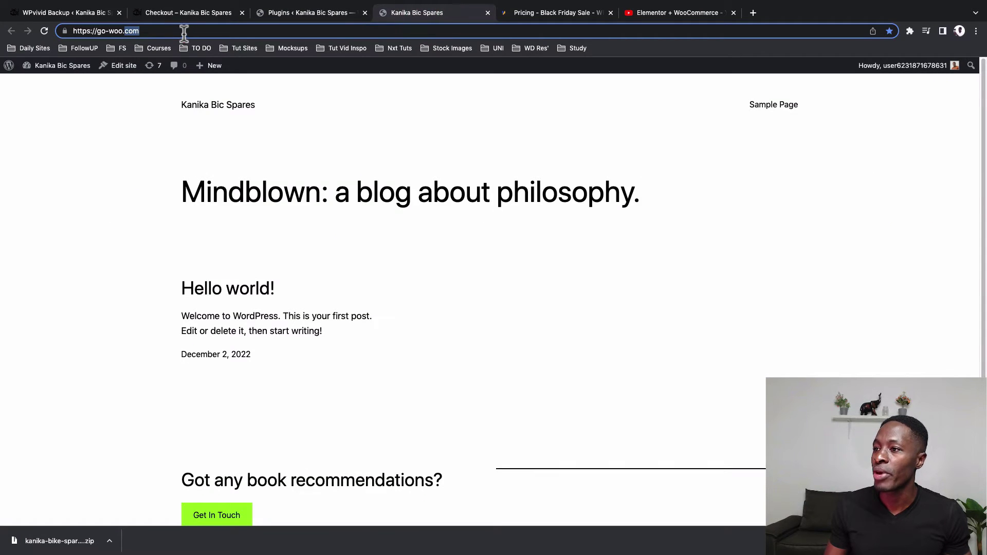
left_click(42, 32)
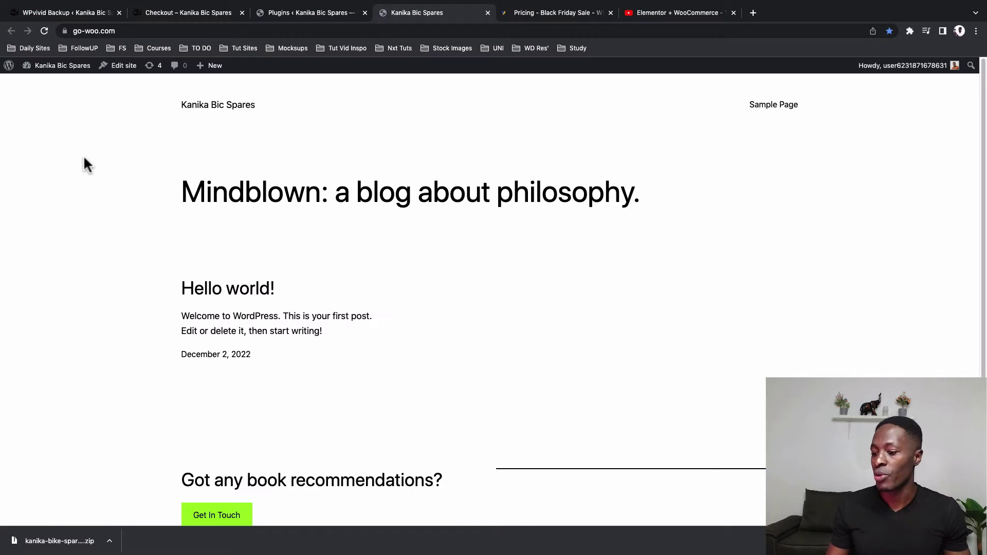
scroll(206, 289, "down", 3)
scroll(205, 289, "up", 3)
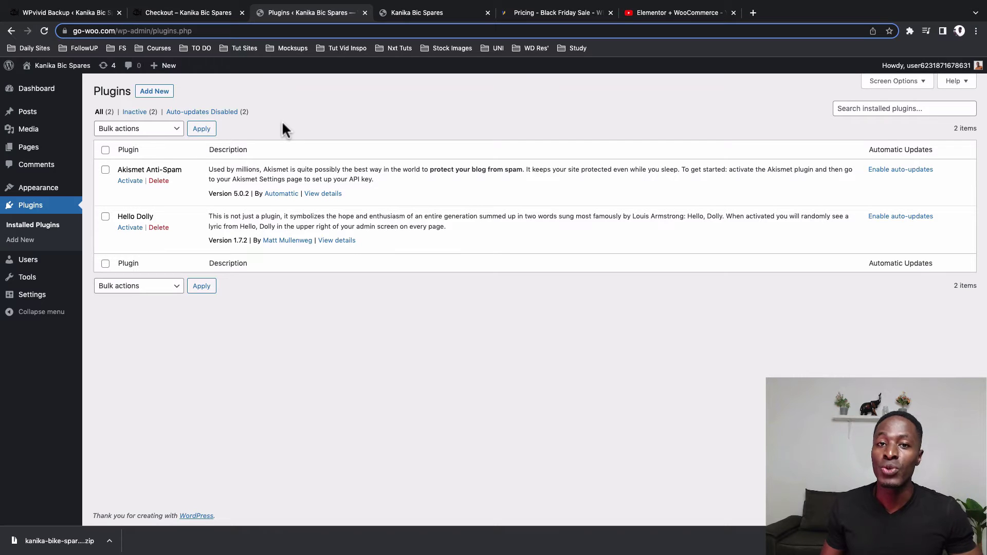
Search for 'wpvivid', then install and activate the WPvivid plugin on go-woo.com
left_click(163, 94)
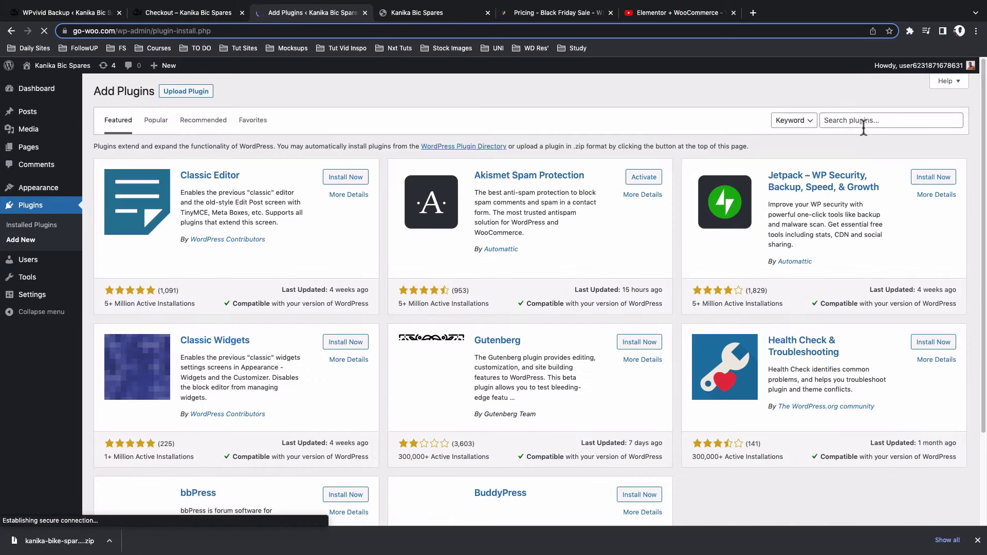
left_click(862, 121)
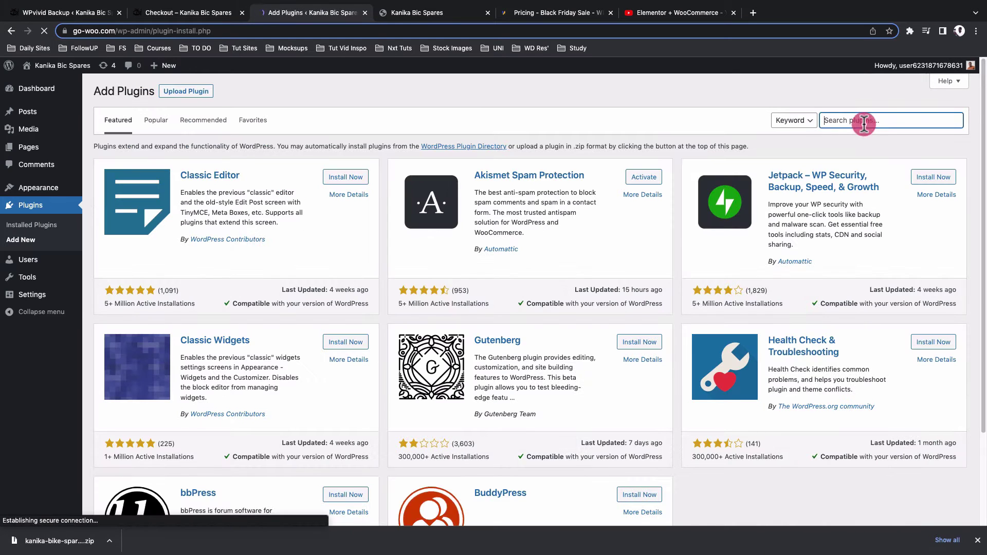
type("wpvivid")
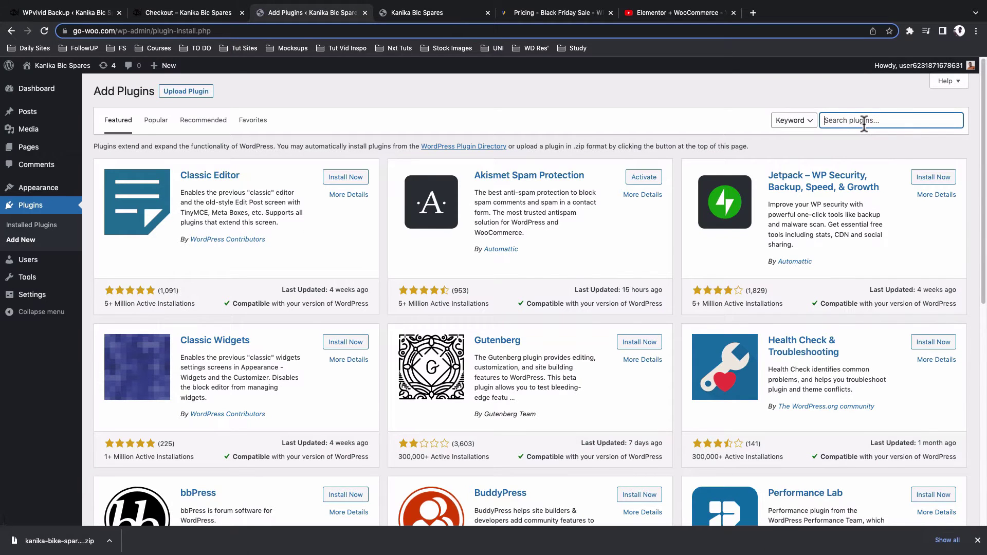
left_click(355, 178)
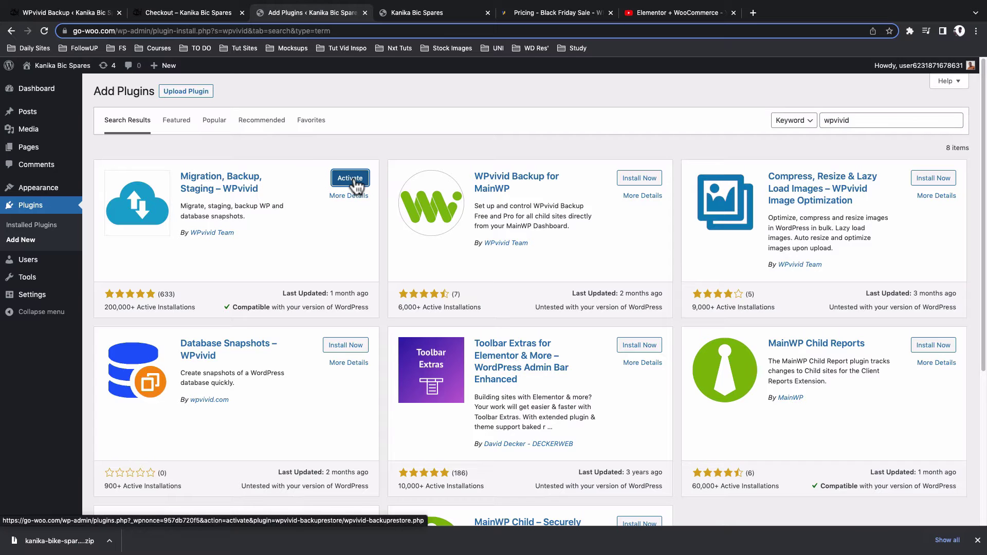
left_click(355, 180)
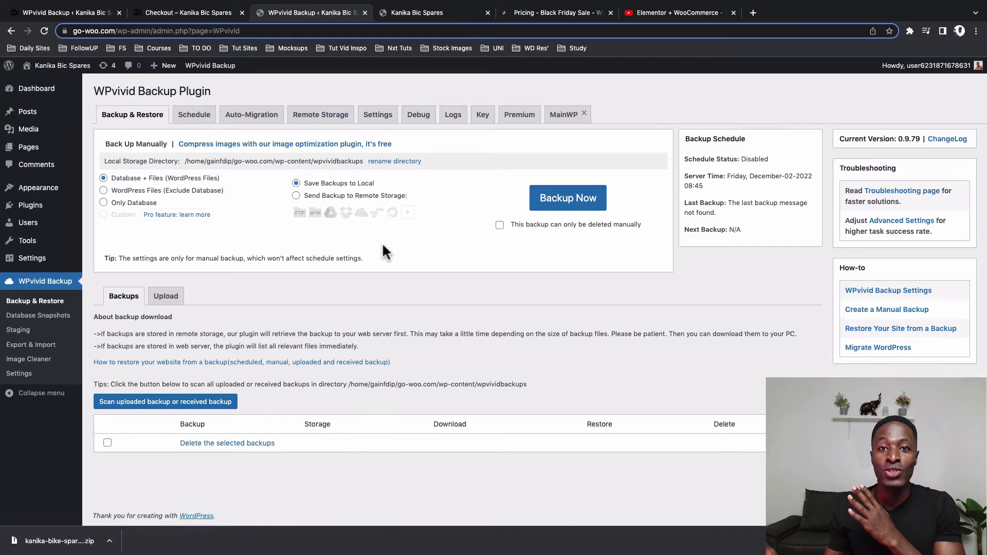
Upload the downloaded backup zip into WPvivid, listed as Dec-02-2022 06:35
left_click(172, 297)
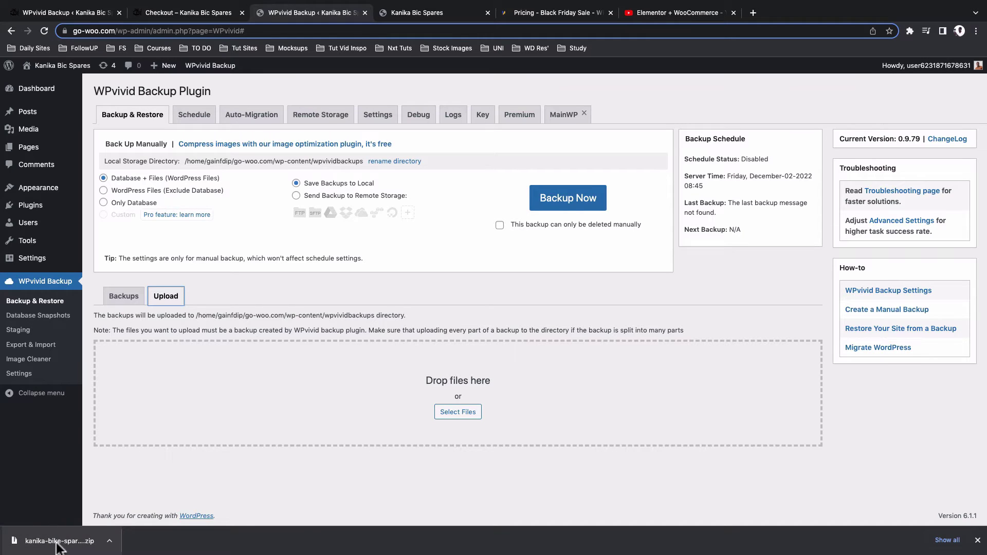
left_click_drag(58, 546, 270, 429)
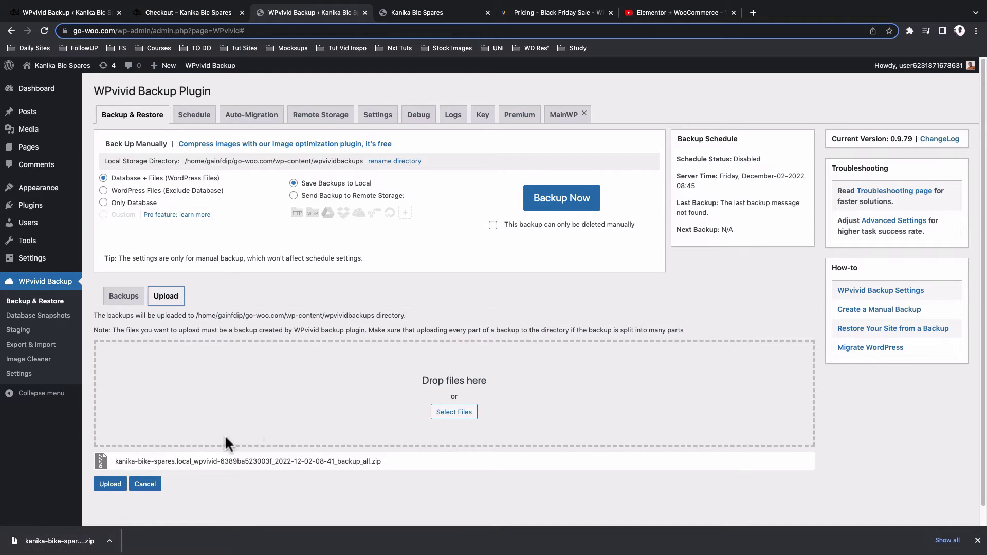
left_click(110, 484)
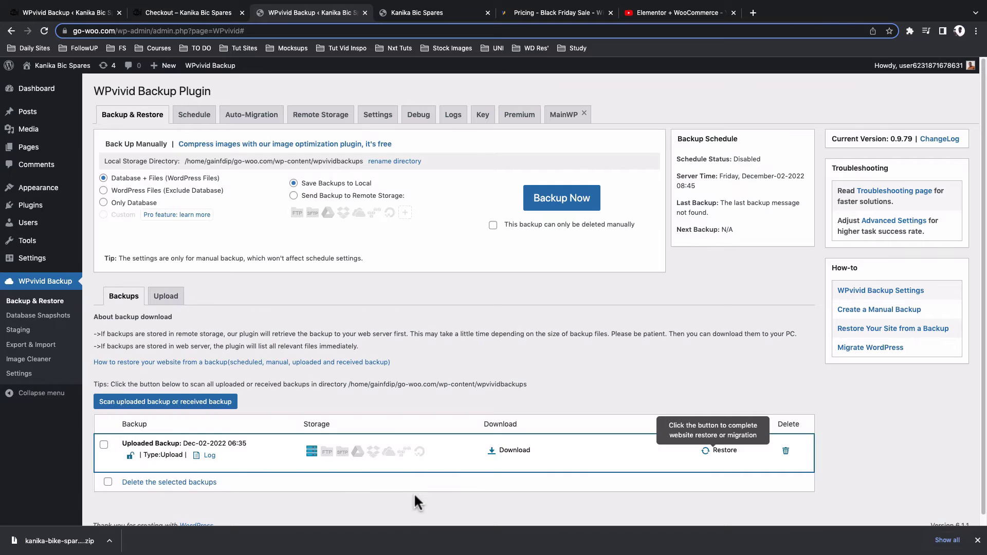
Restore the uploaded Dec-02-2022 06:35 backup onto go-woo.com and confirm the restore
left_click(712, 453)
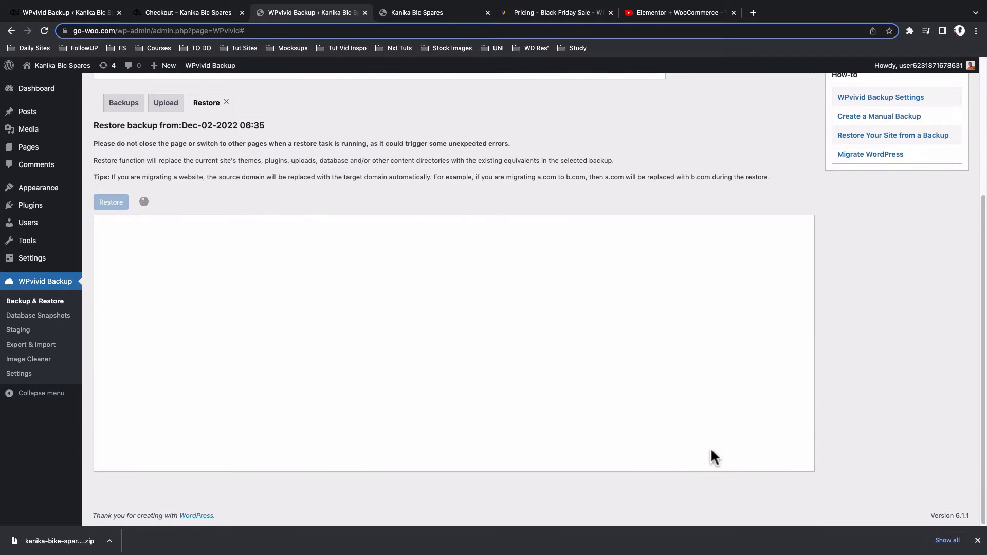
left_click(120, 199)
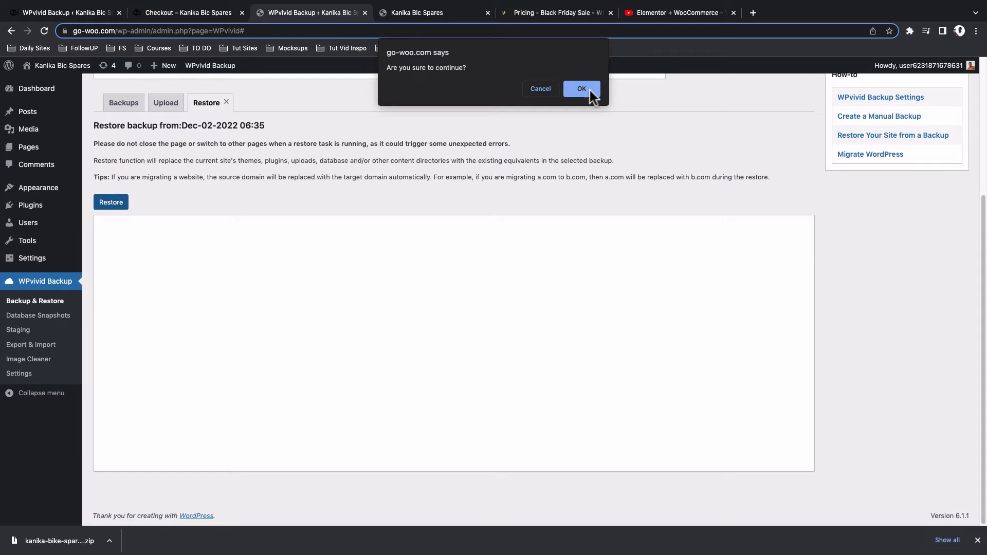
left_click(591, 88)
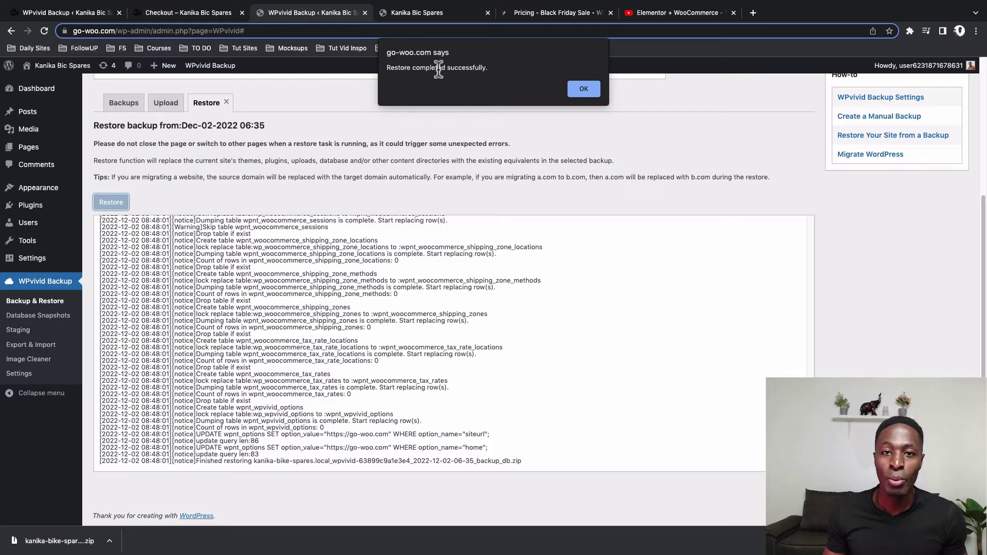
Dismiss the restore alert, log back in to go-woo.com, and postpone the admin email verification
left_click(581, 88)
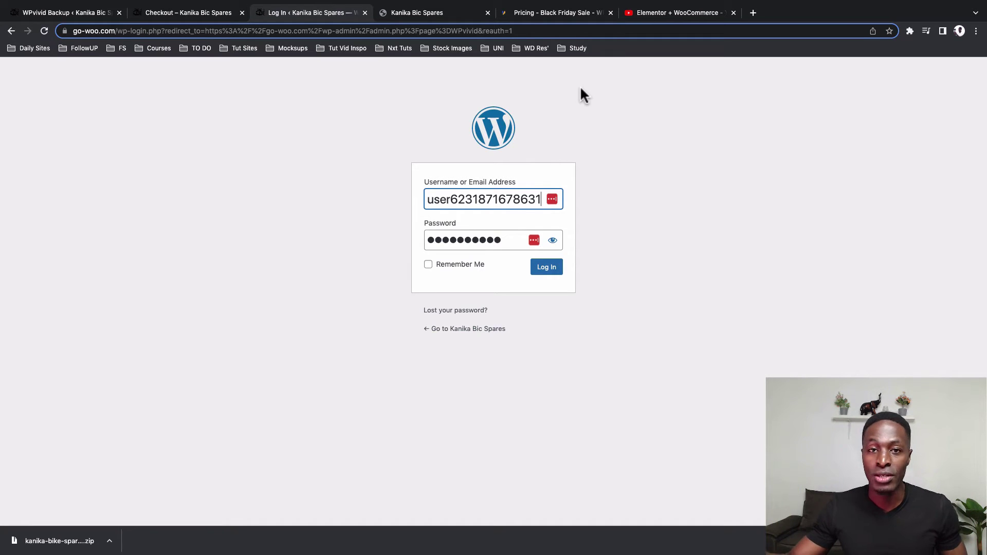
left_click(438, 239)
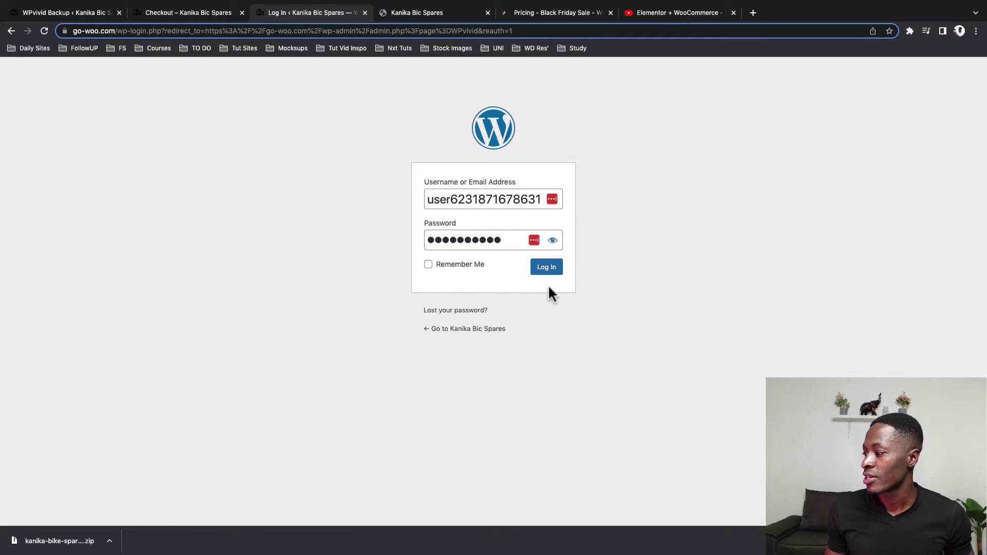
left_click(548, 269)
left_click(362, 286)
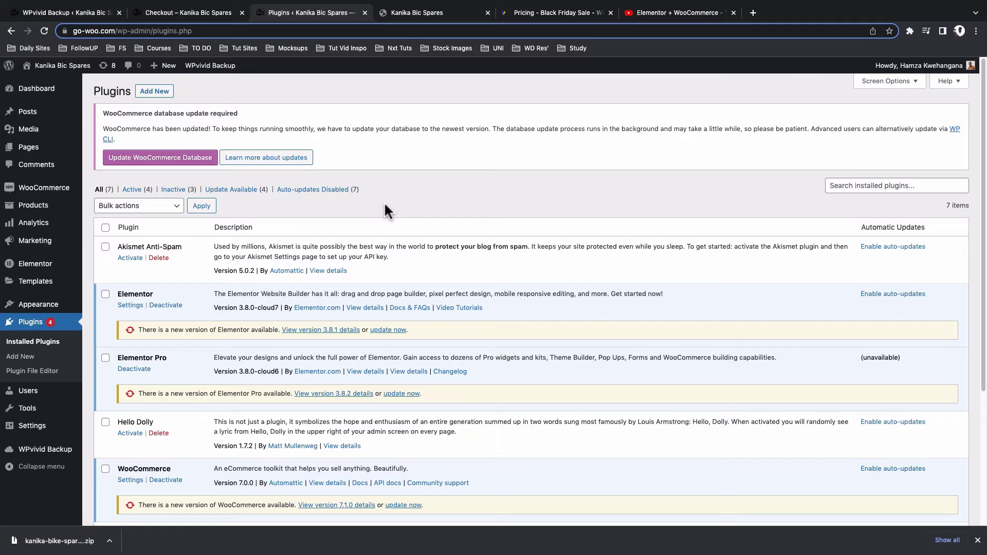
scroll(385, 204, "down", 2)
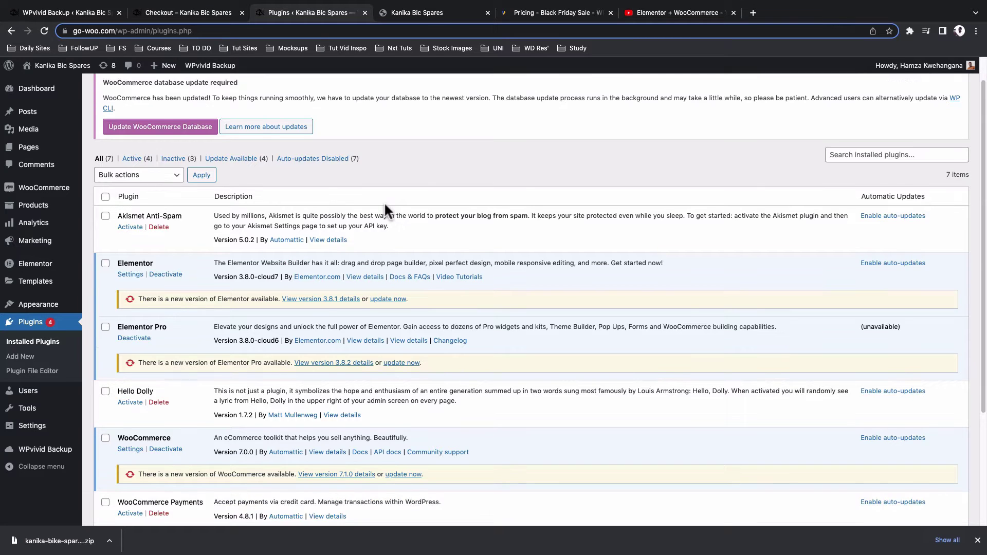
scroll(384, 210, "down", 4)
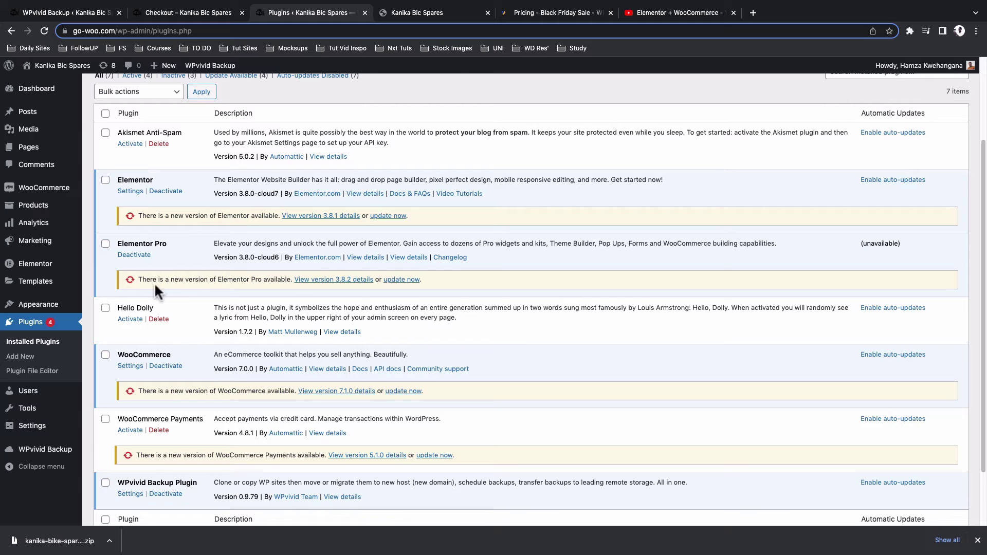
scroll(139, 391, "down", 3)
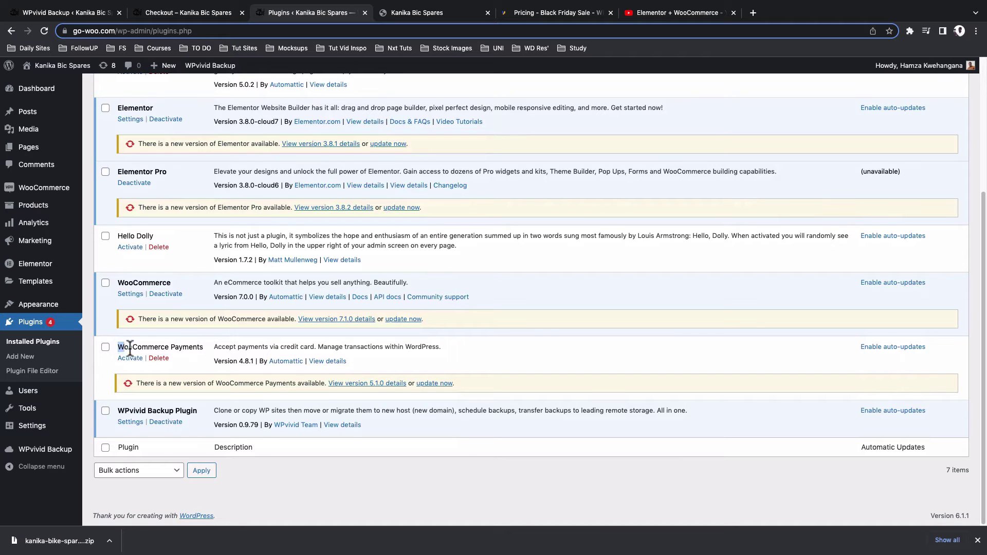
left_click_drag(120, 346, 210, 360)
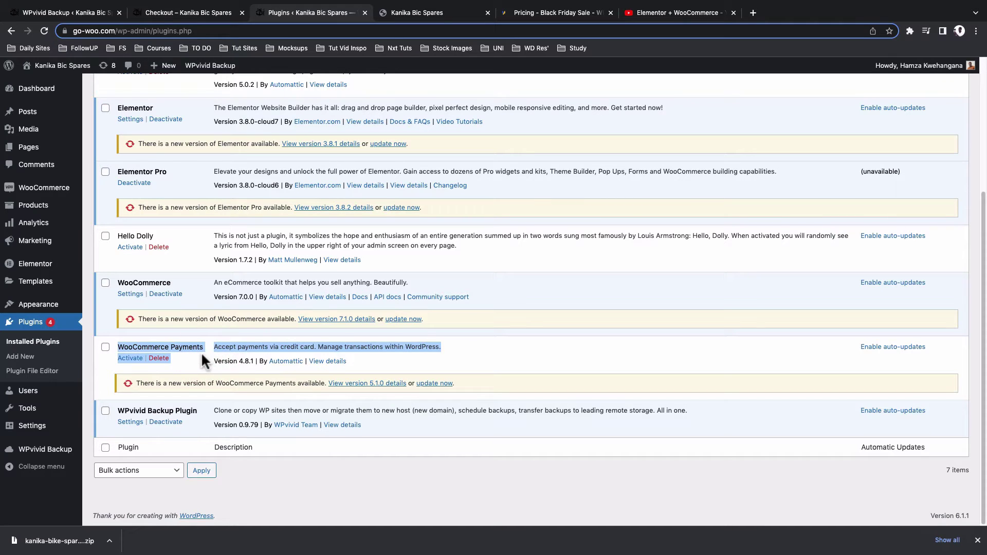
left_click(196, 348)
scroll(231, 91, "up", 2)
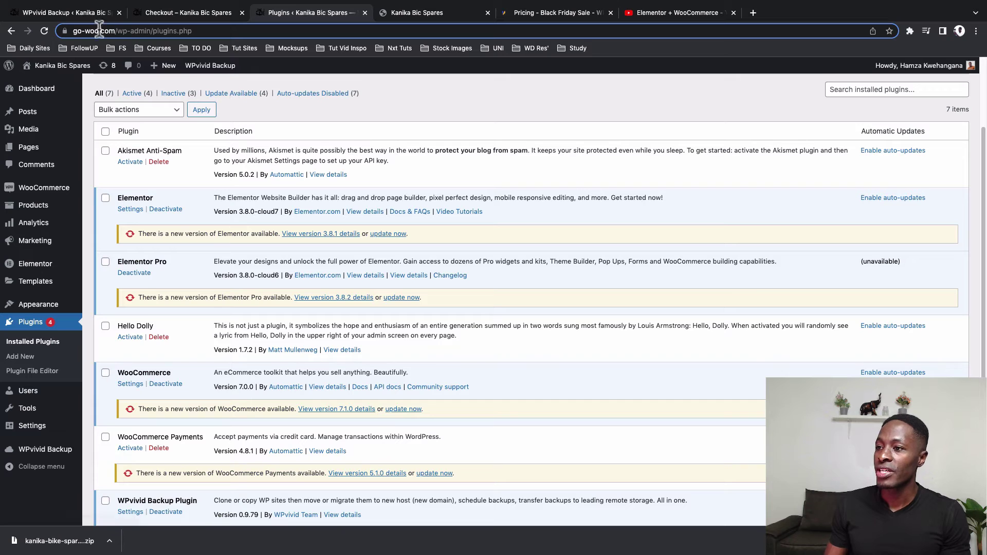
left_click(78, 15)
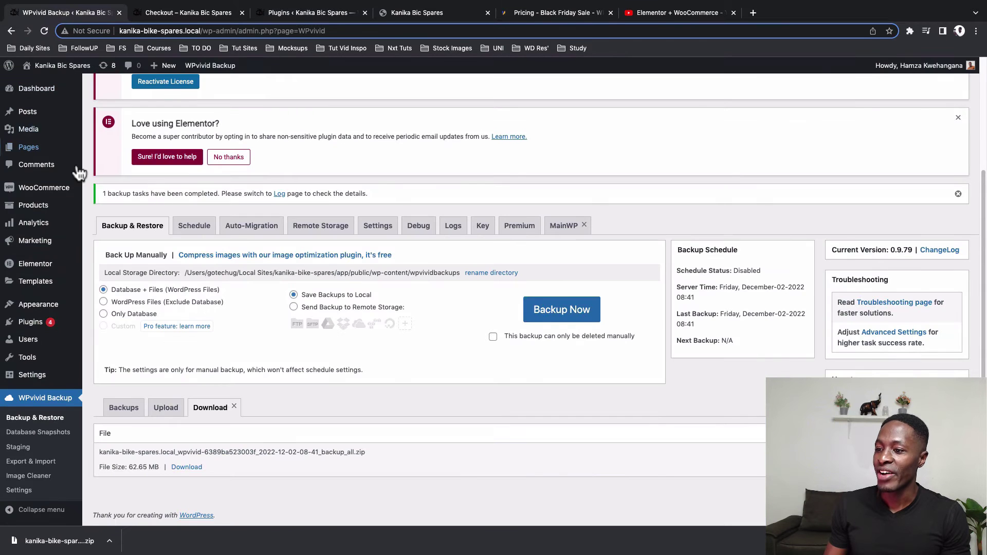
left_click(40, 328)
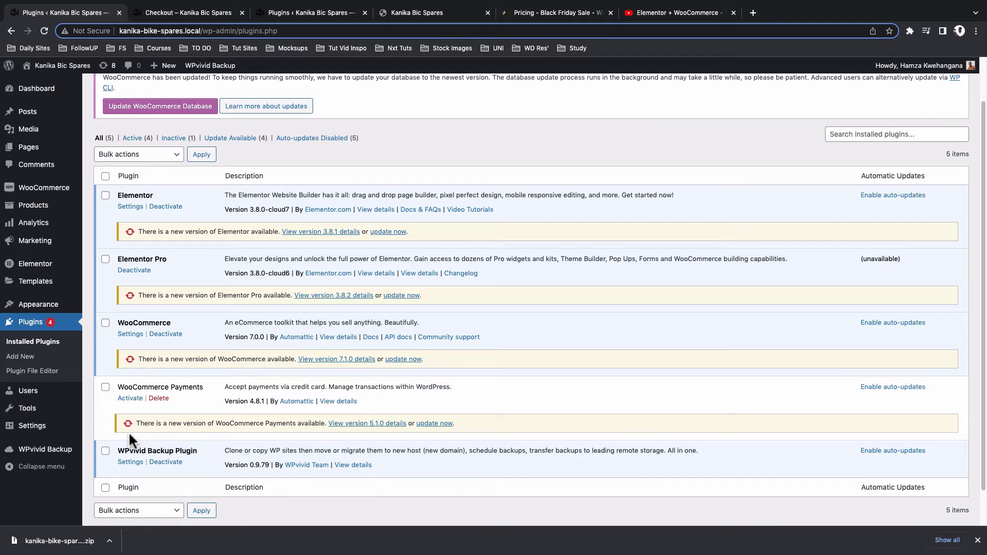
left_click(289, 10)
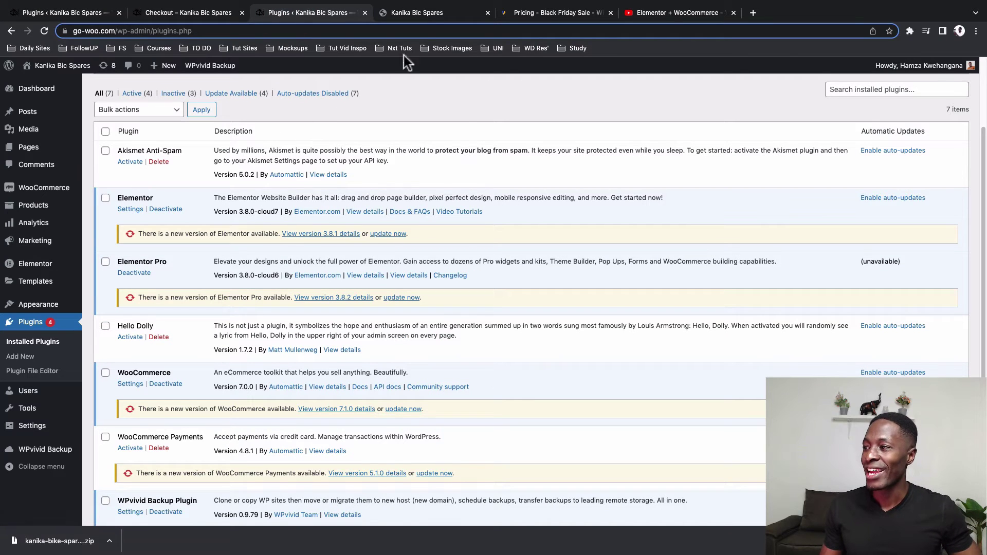
left_click(429, 12)
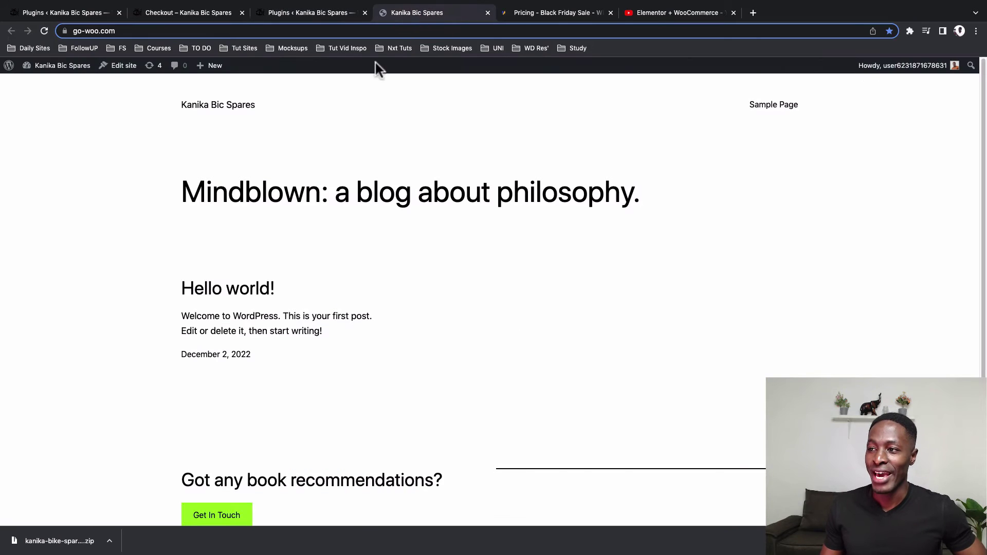
Reload go-woo.com, browse the migrated shop's products, and view the cart with the AIKATE Bike Seat at $25.00
left_click(42, 32)
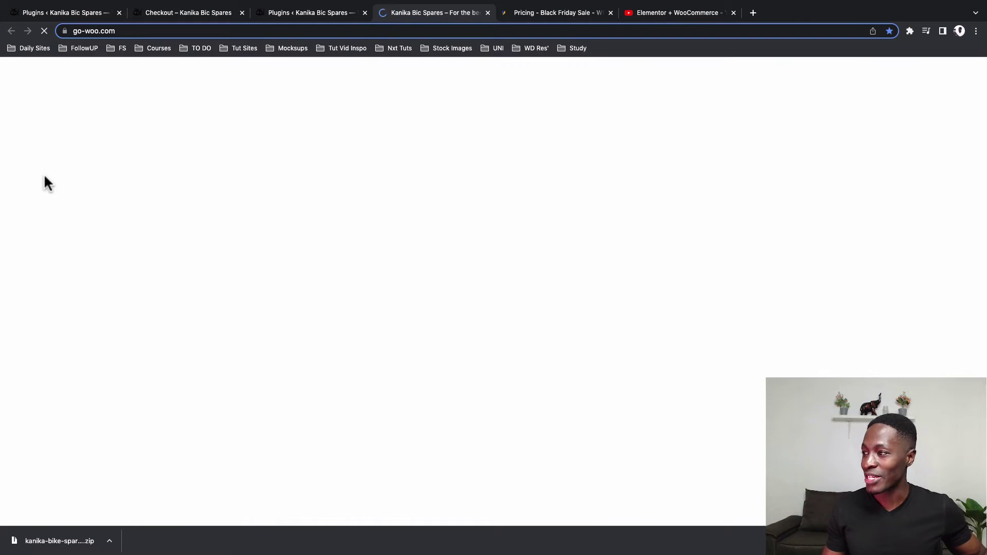
left_click(465, 96)
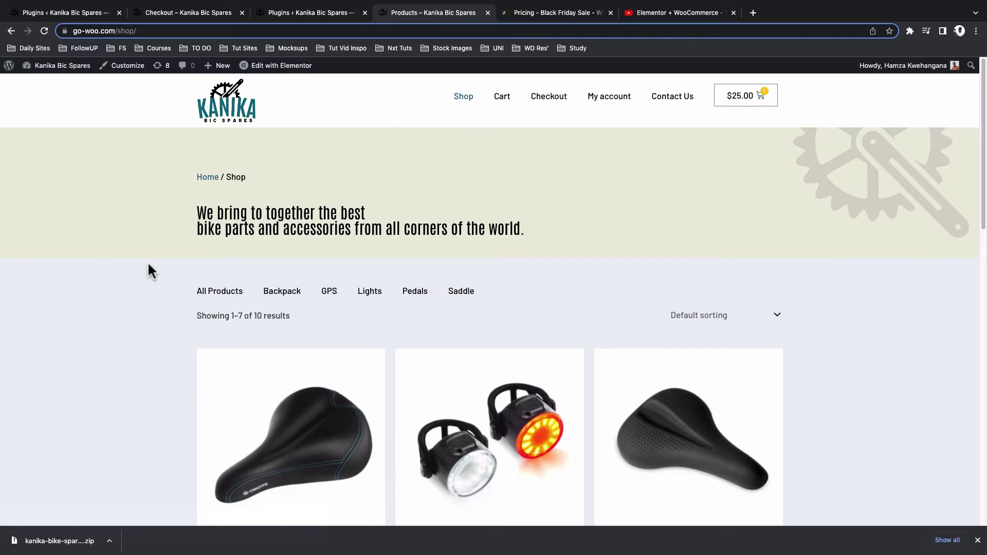
scroll(148, 266, "down", 2)
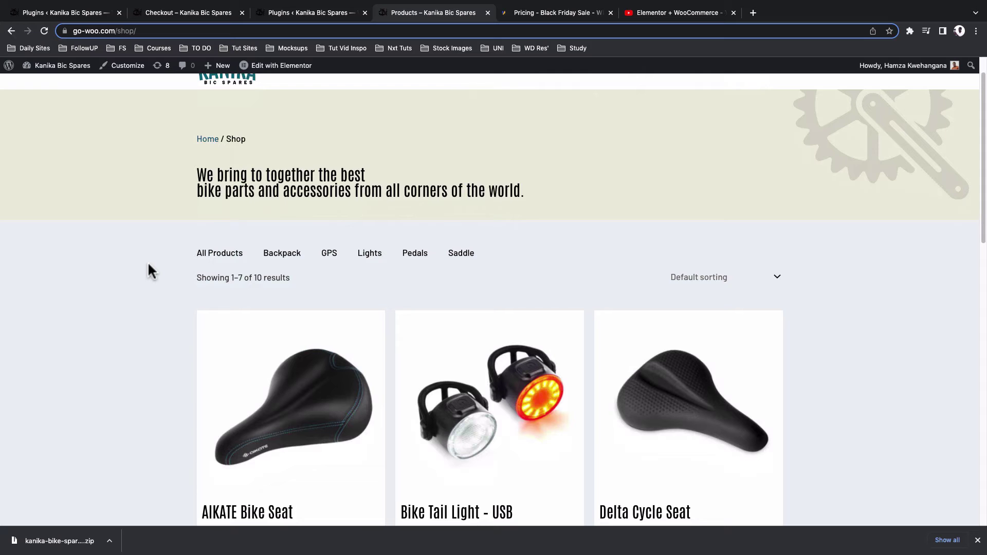
scroll(148, 265, "down", 2)
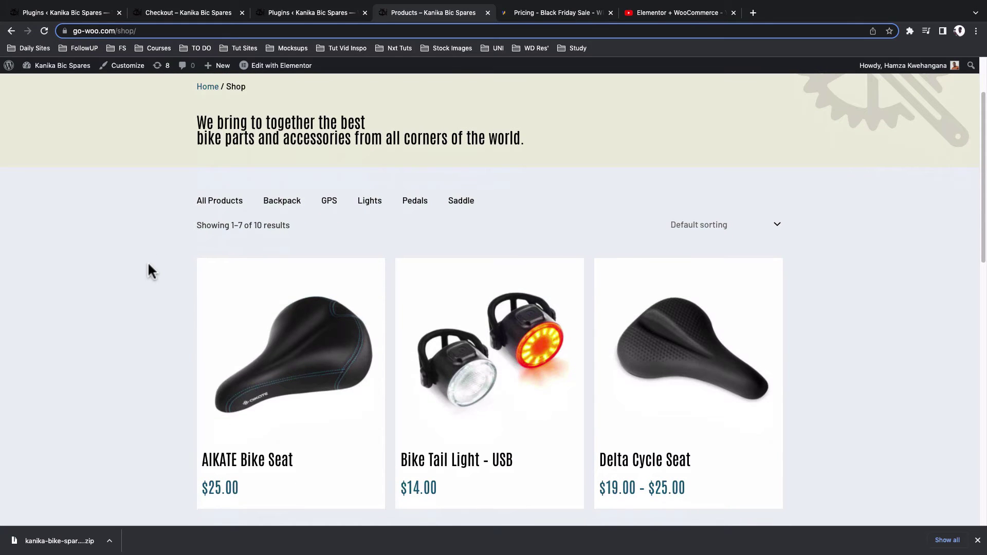
scroll(148, 264, "down", 10)
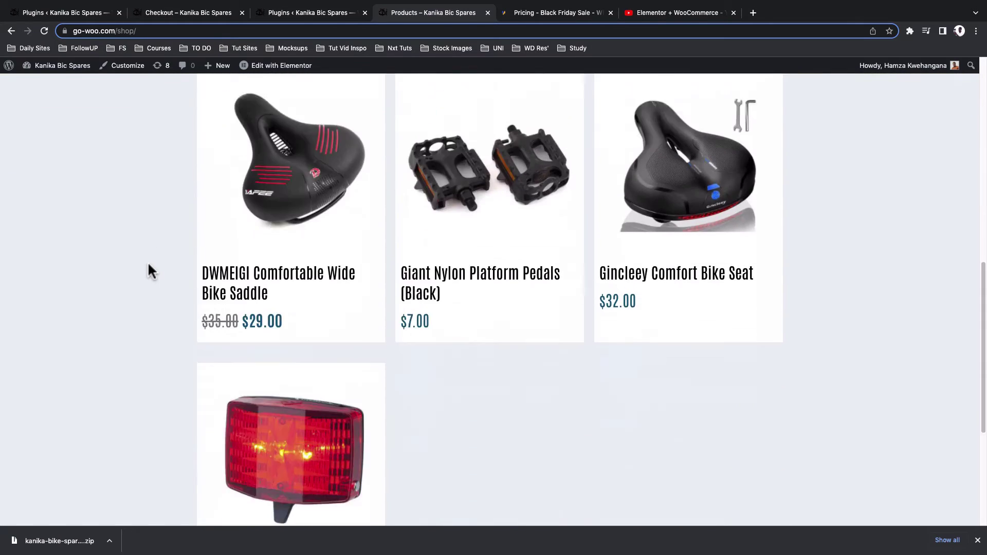
scroll(148, 265, "up", 12)
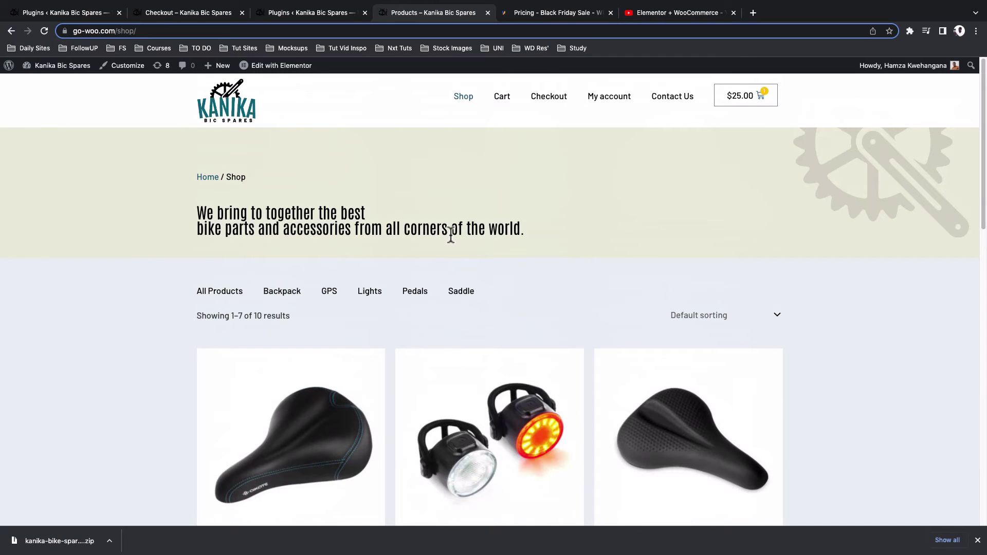
scroll(432, 275, "down", 2)
scroll(514, 206, "up", 2)
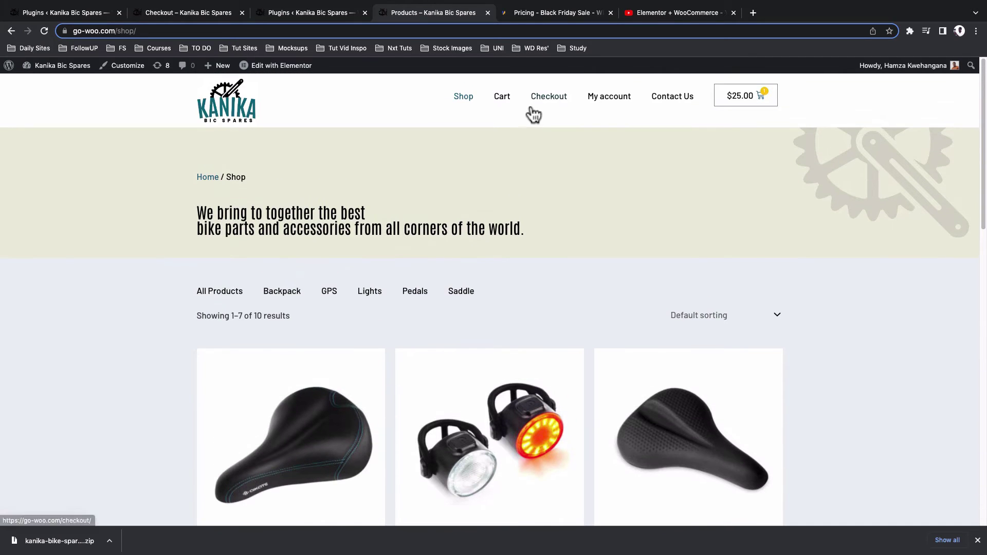
left_click(500, 106)
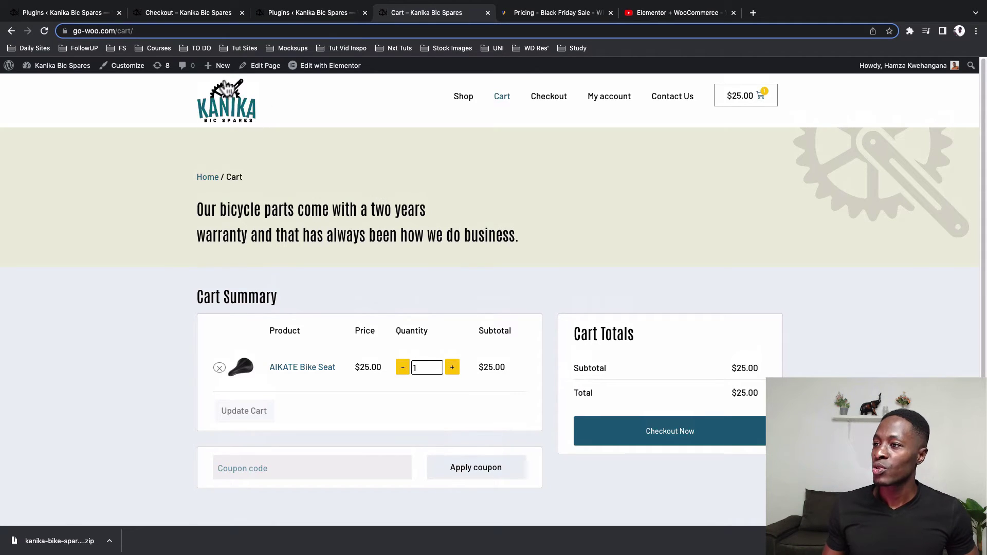
left_click(291, 14)
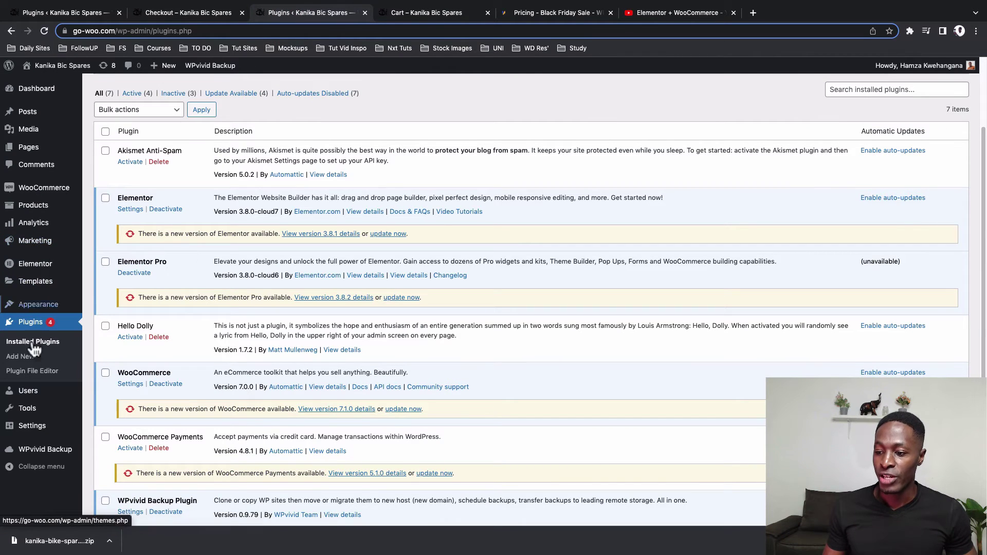
Re-save go-woo.com's permalink structure as Post name
mouse_move(27, 433)
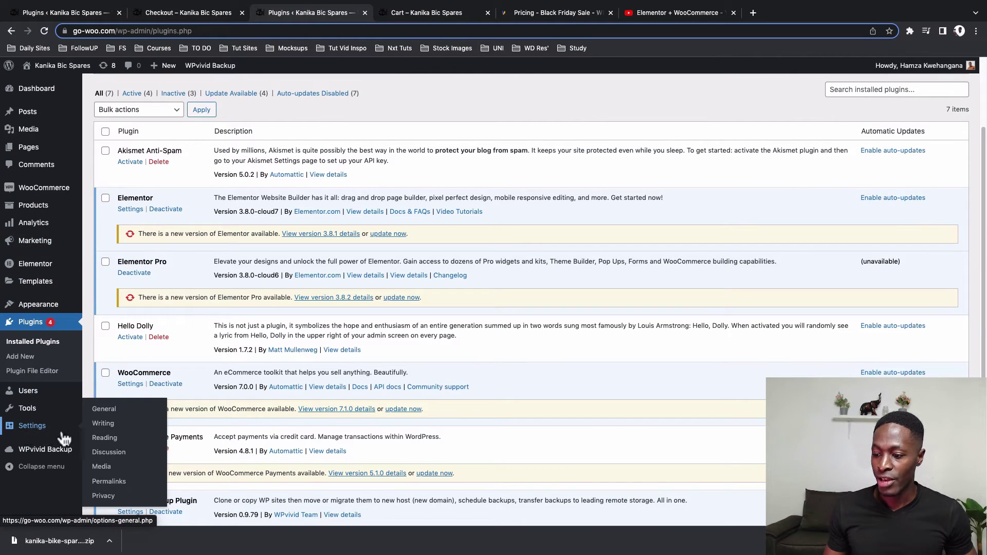
left_click(101, 484)
scroll(381, 311, "down", 2)
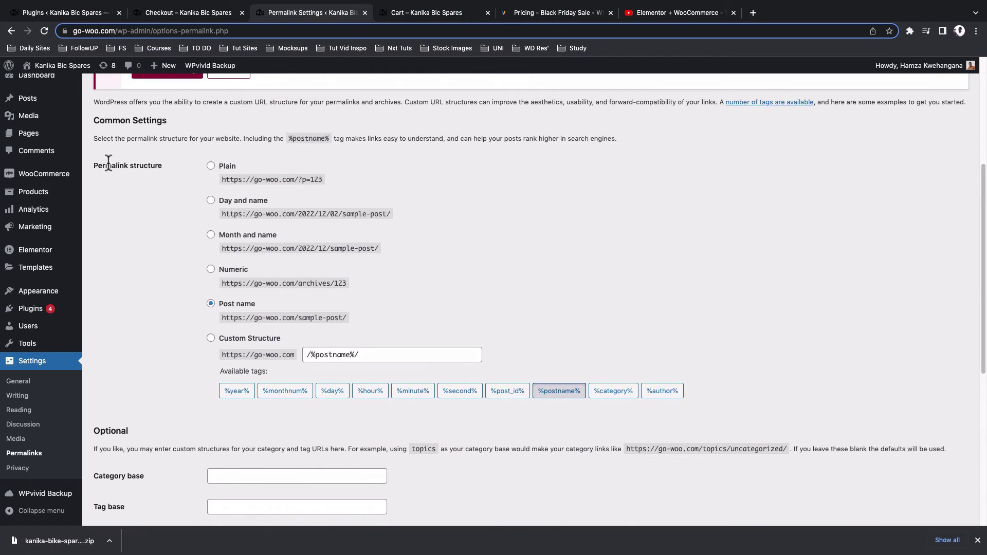
scroll(213, 312, "down", 6)
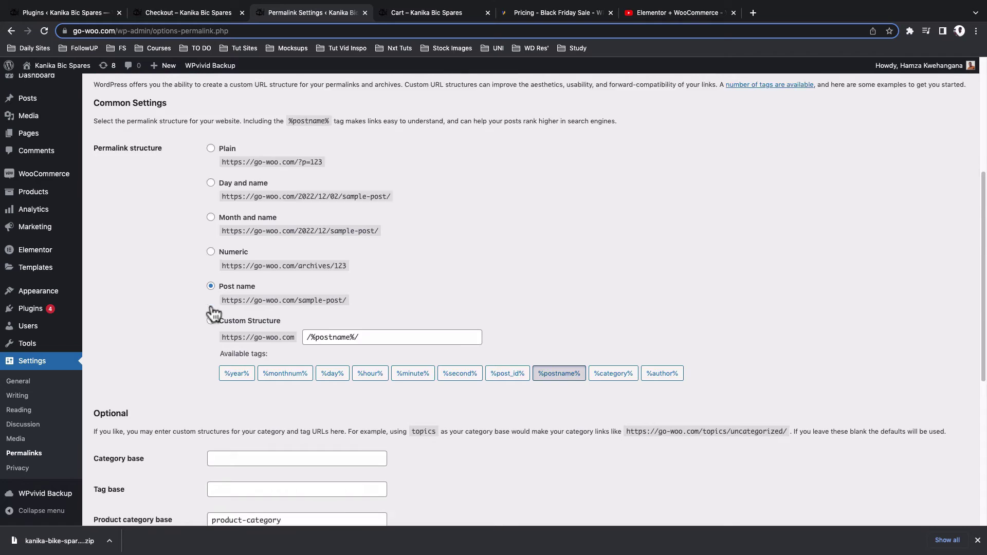
scroll(164, 281, "up", 2)
scroll(164, 280, "down", 2)
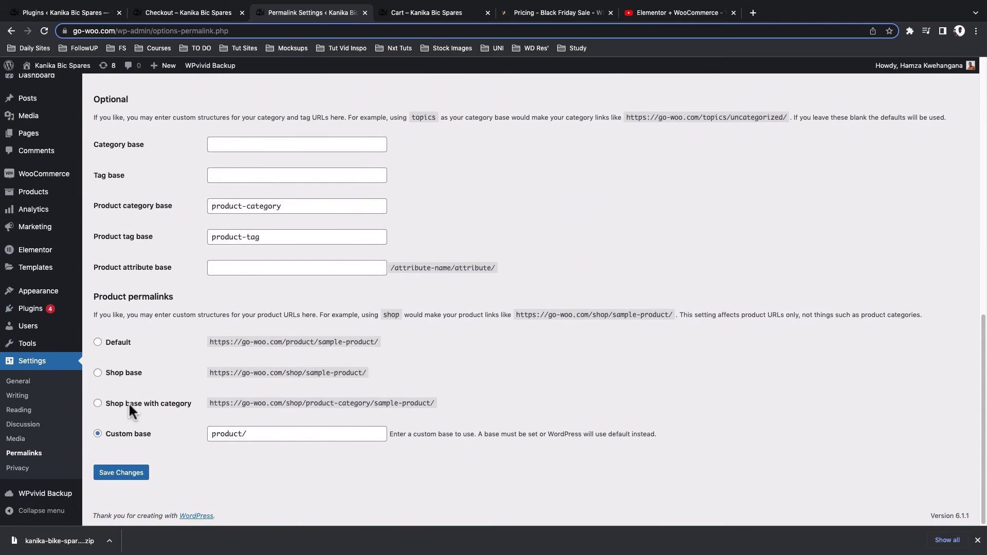
left_click(117, 475)
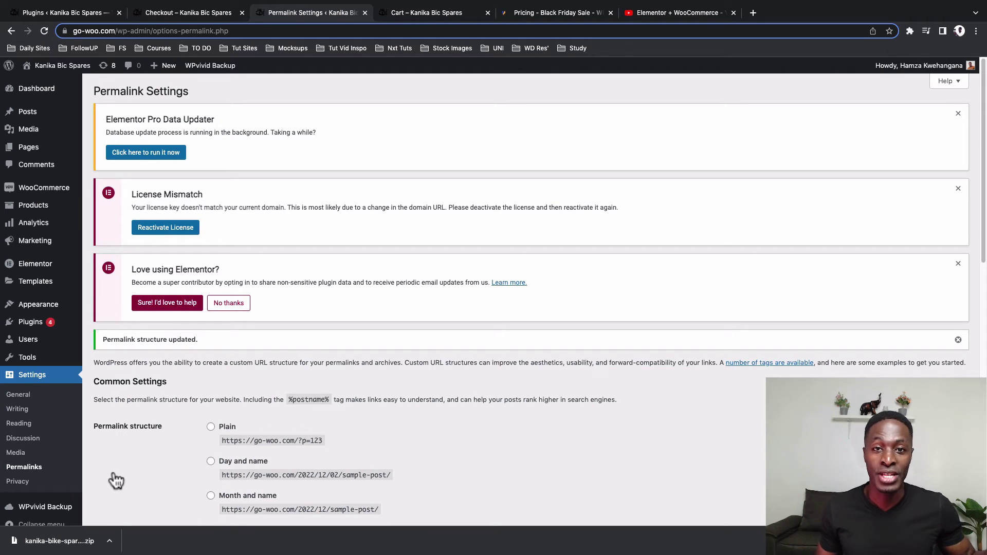
left_click(439, 11)
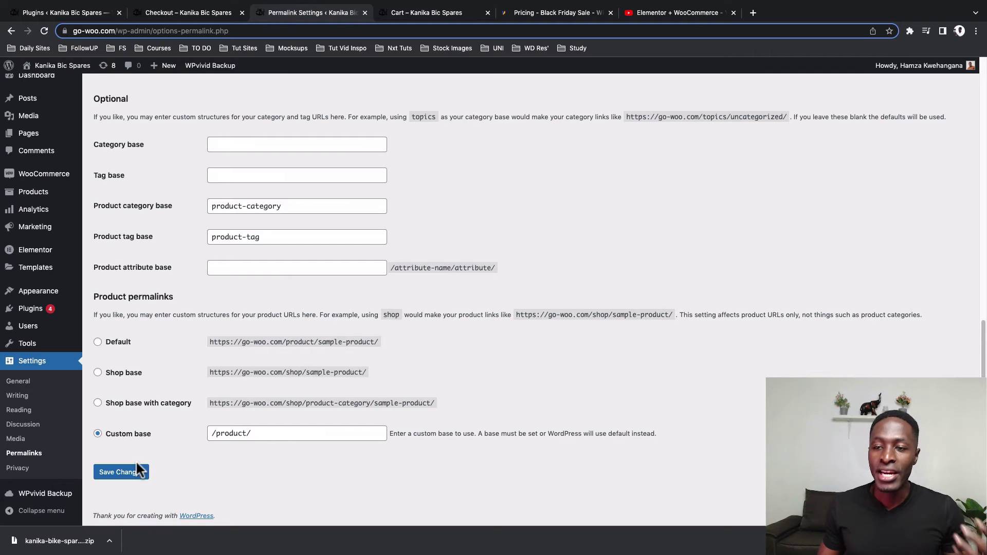
left_click(139, 470)
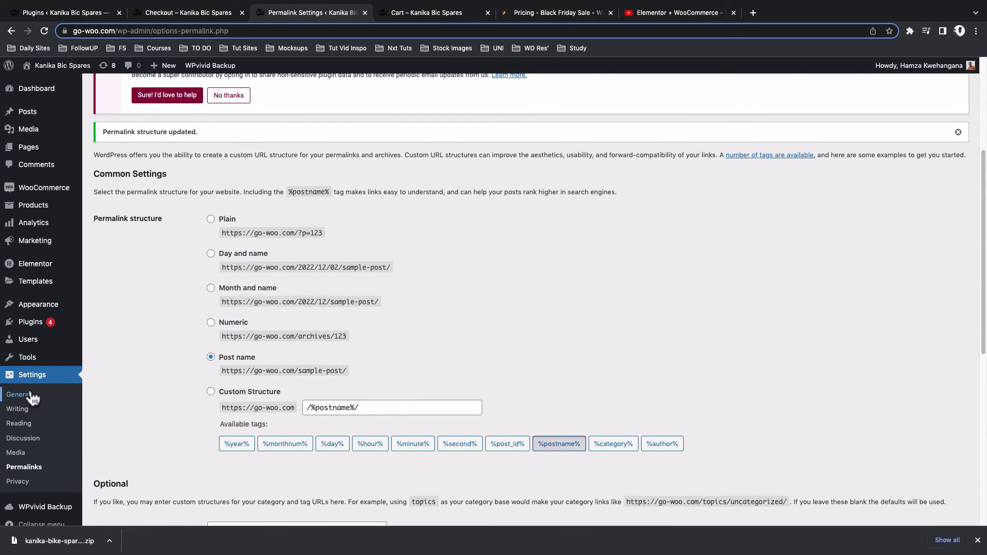
left_click(31, 399)
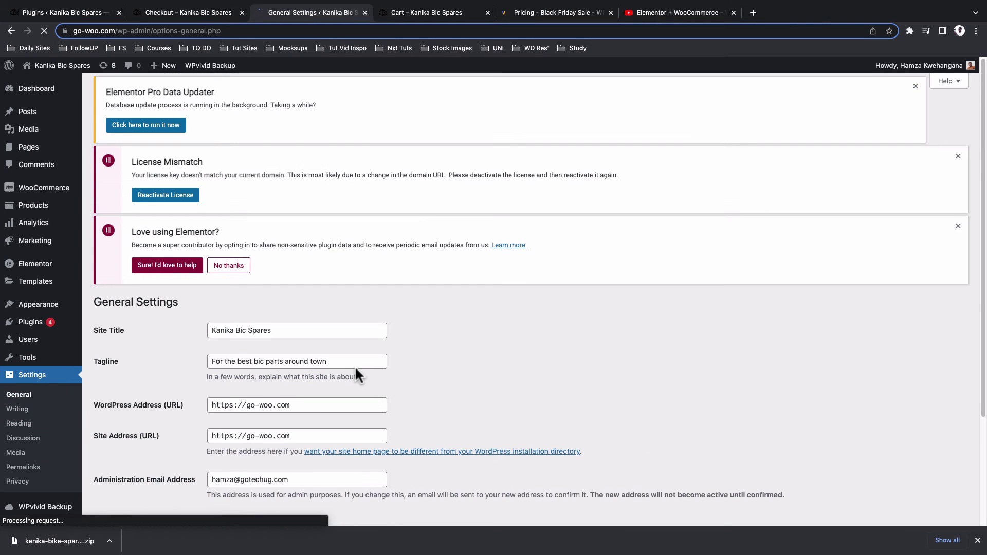
scroll(420, 307, "down", 3)
scroll(440, 285, "up", 2)
scroll(375, 314, "down", 3)
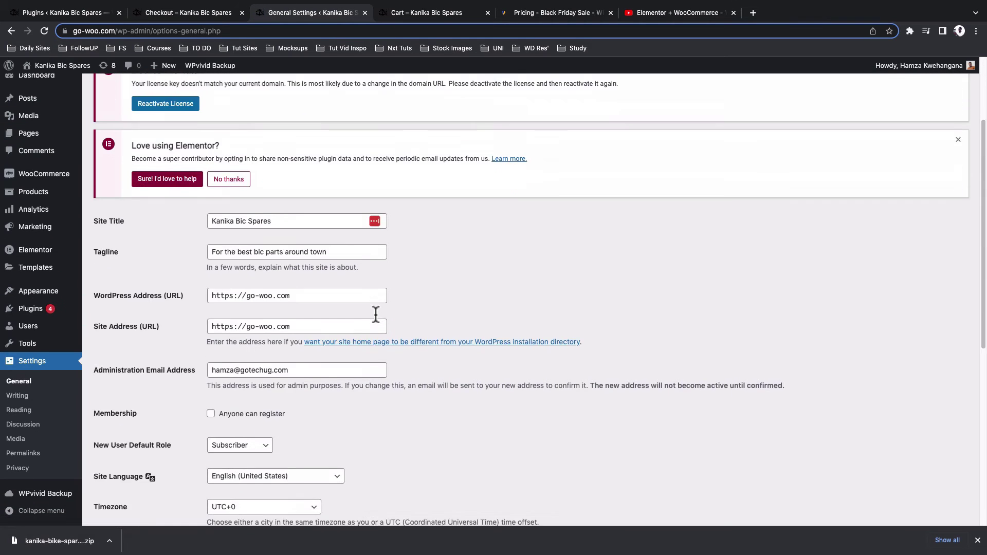
scroll(375, 350, "down", 1)
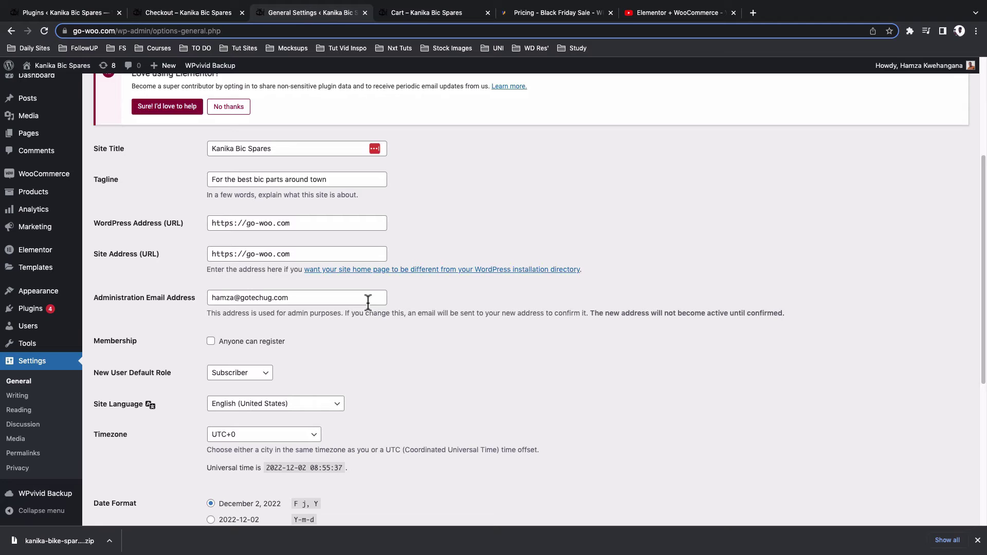
scroll(359, 293, "down", 3)
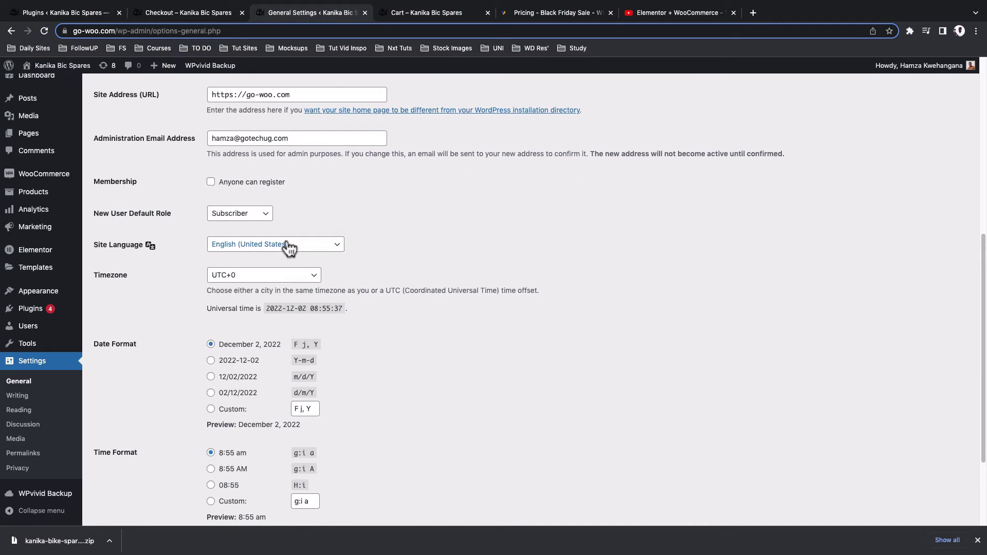
scroll(320, 266, "down", 3)
left_click(242, 438)
left_click(313, 447)
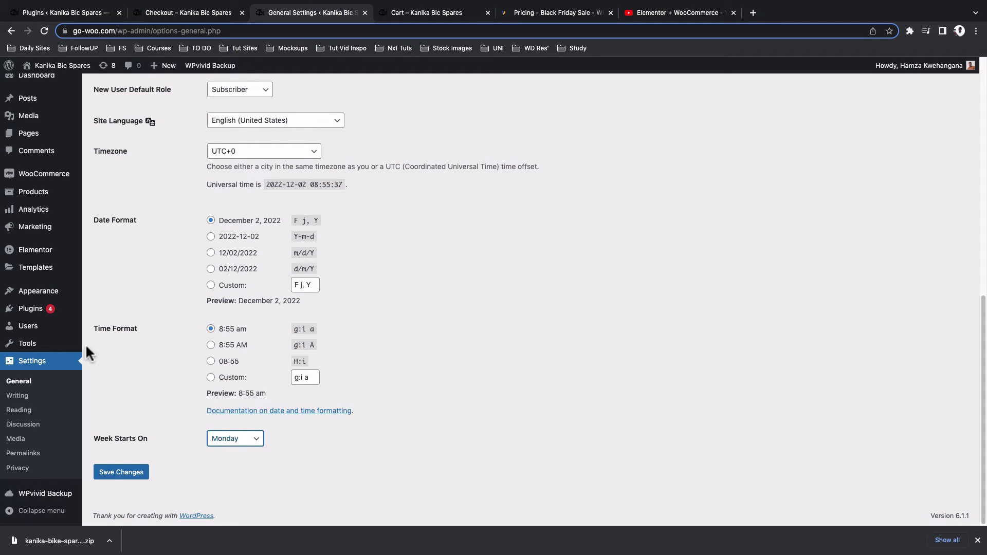
left_click(22, 410)
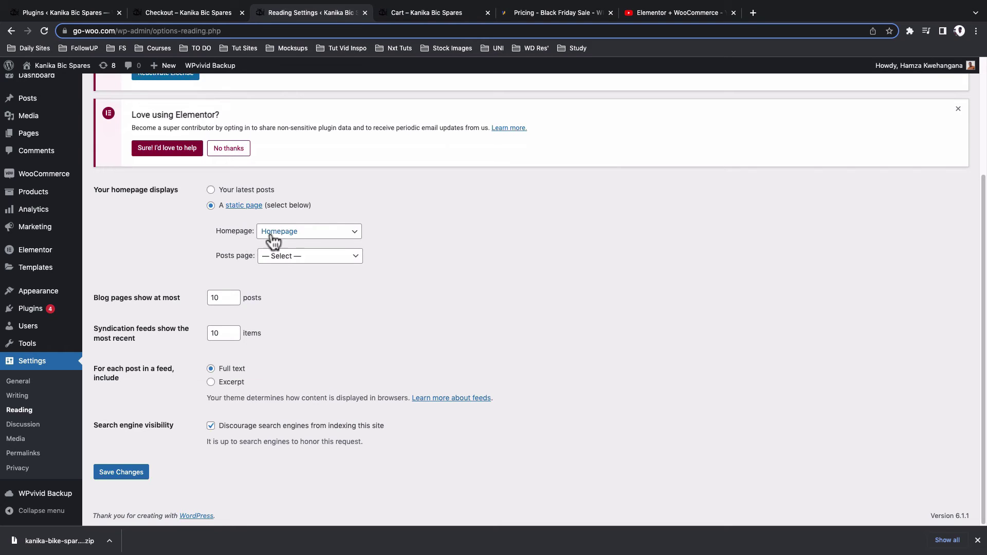
Keep Homepage as the front page, leave no posts page, allow search engine indexing, and save
left_click(298, 236)
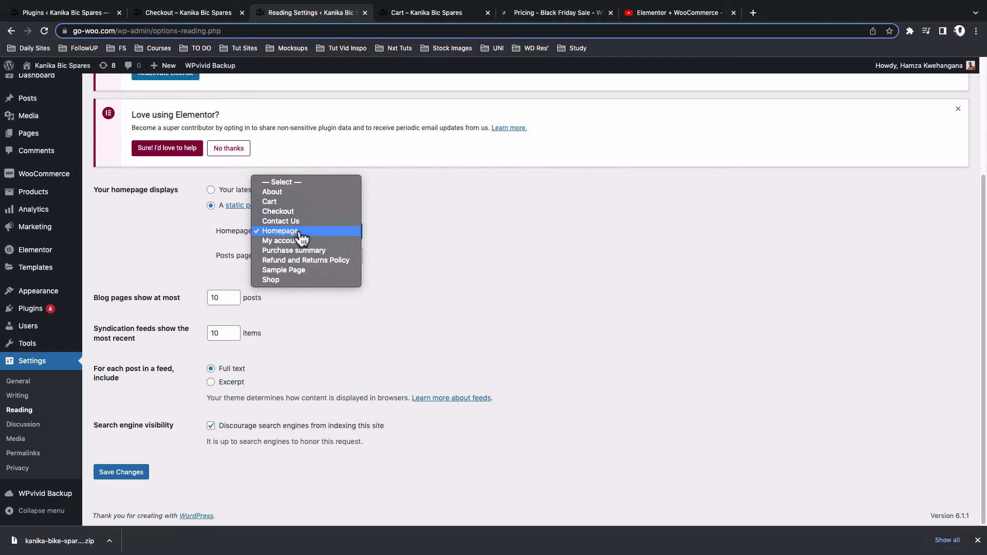
left_click(440, 250)
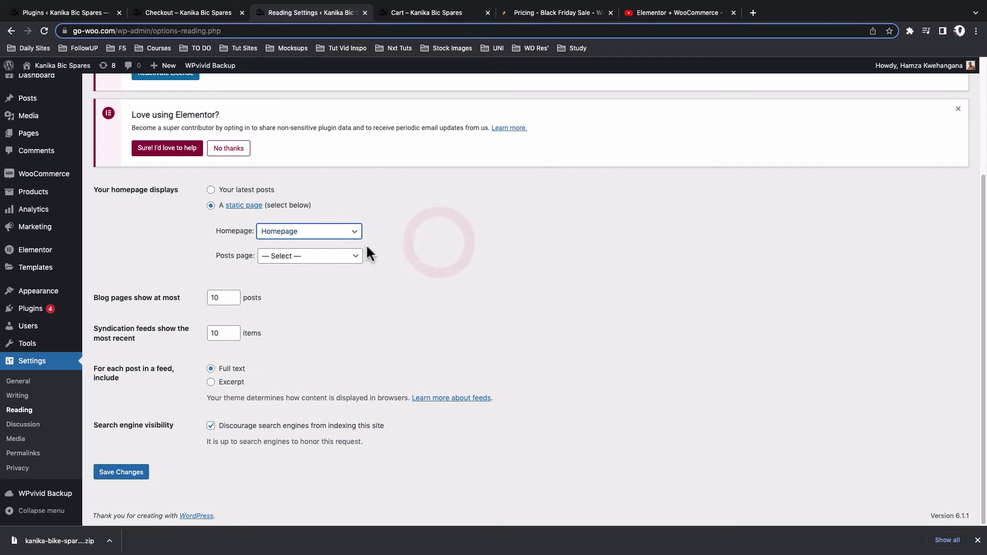
left_click(342, 259)
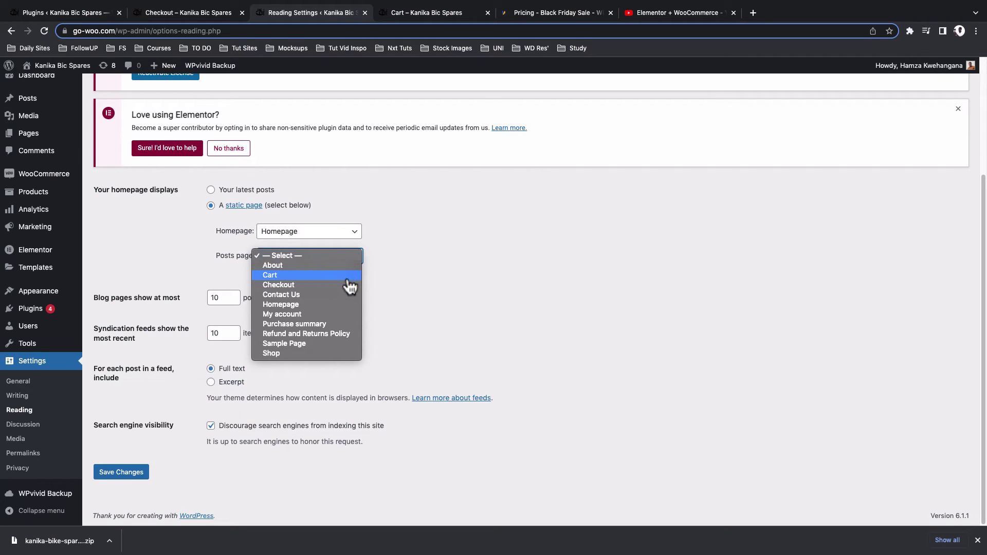
left_click(410, 297)
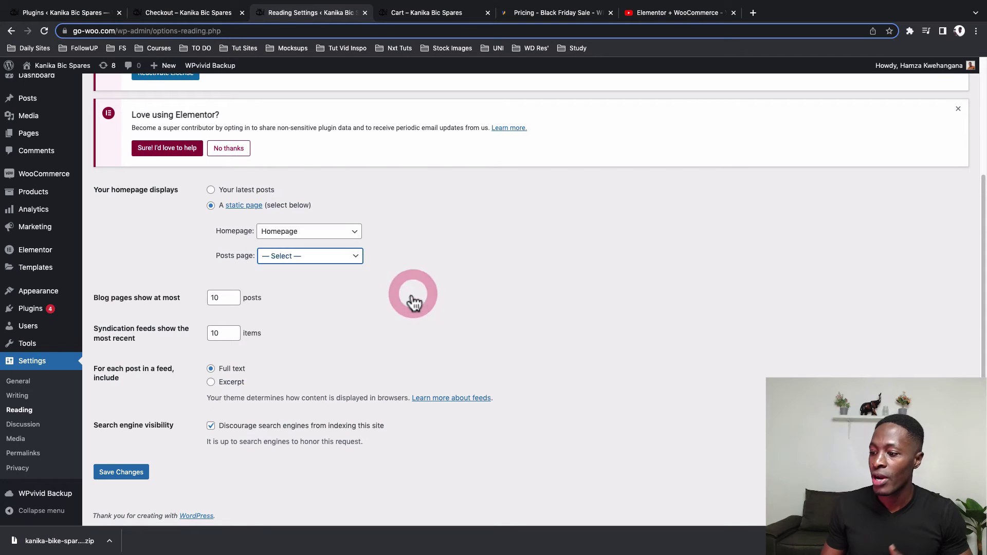
left_click(211, 426)
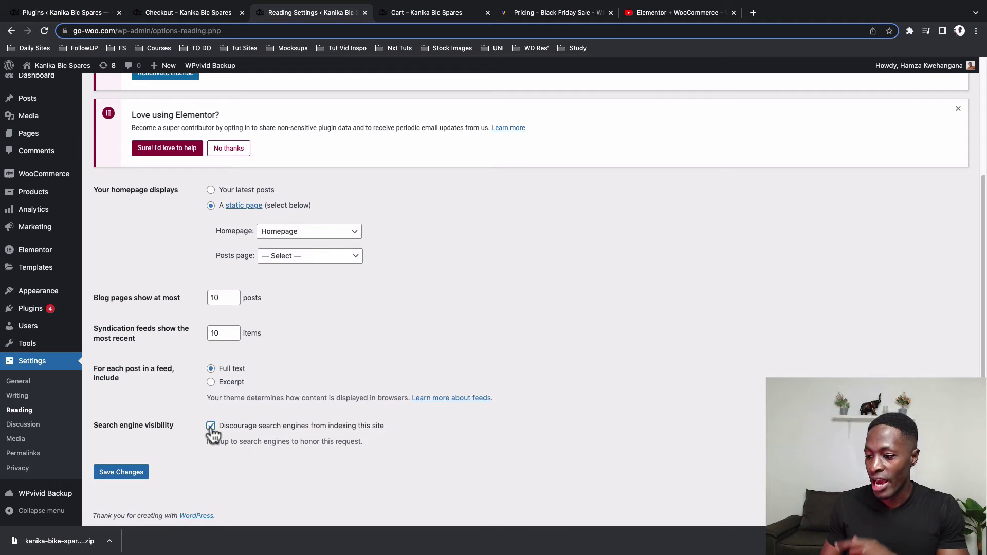
left_click(120, 473)
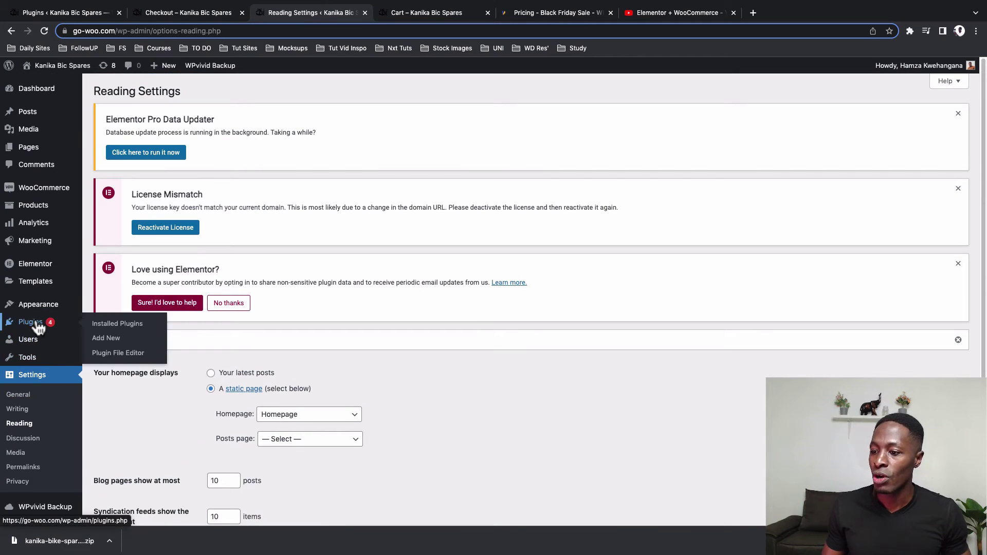
Review the installed plugins list, then show the WPvivid Backup & Migration pricing page
left_click(32, 322)
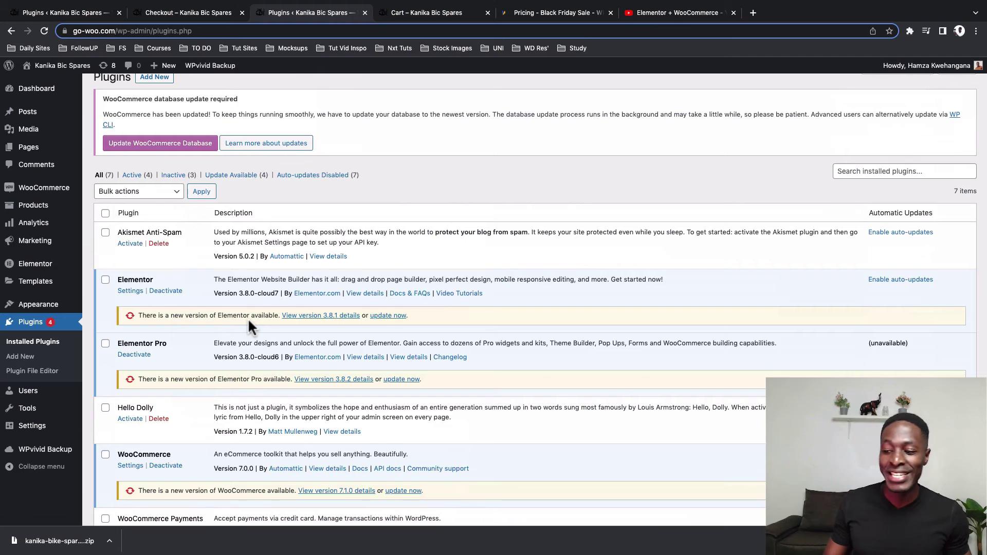
scroll(249, 323, "down", 4)
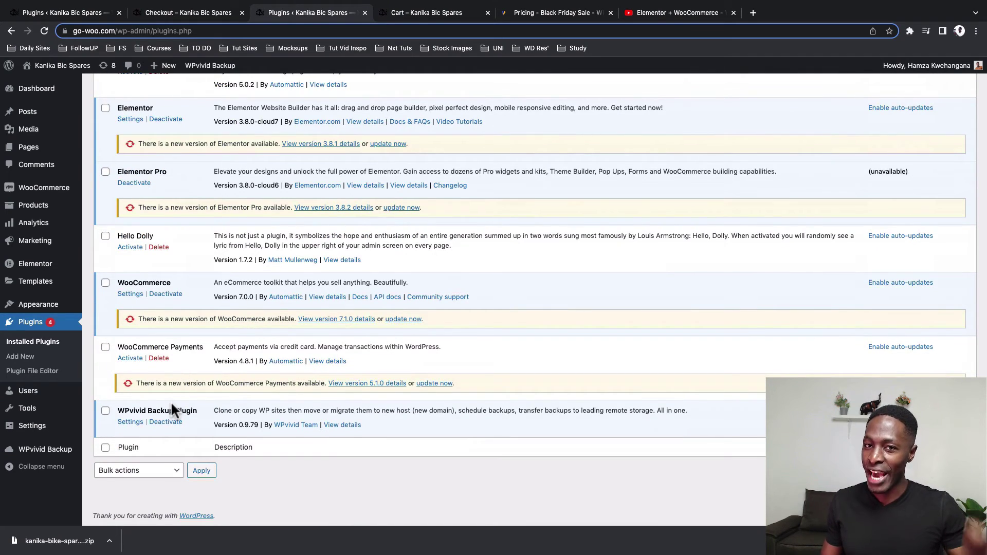
scroll(304, 493, "down", 1)
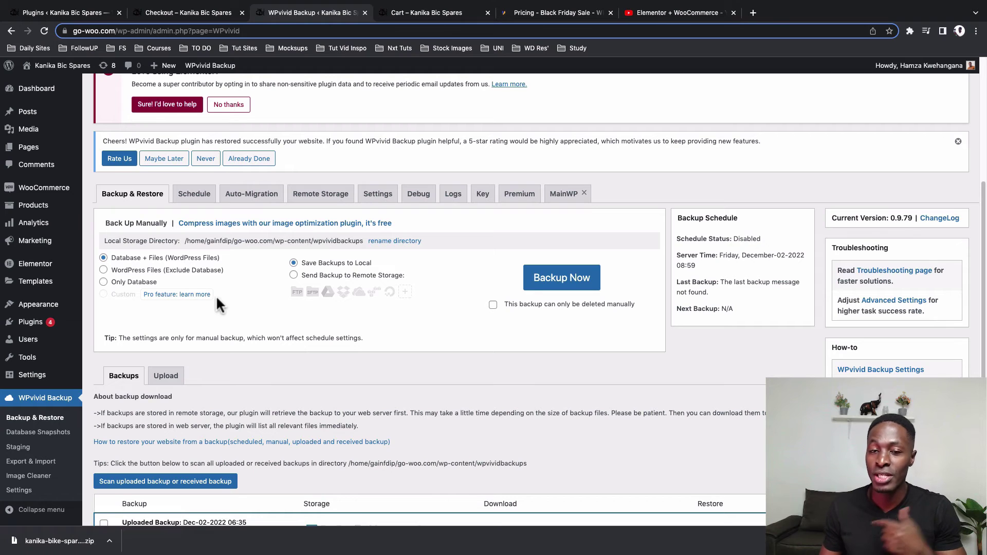
left_click(187, 294)
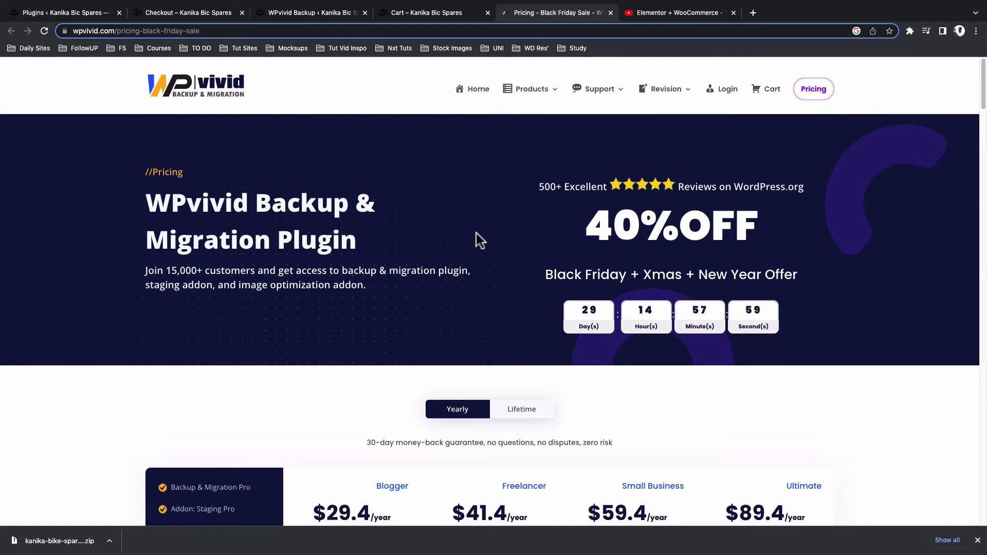
scroll(476, 234, "down", 1)
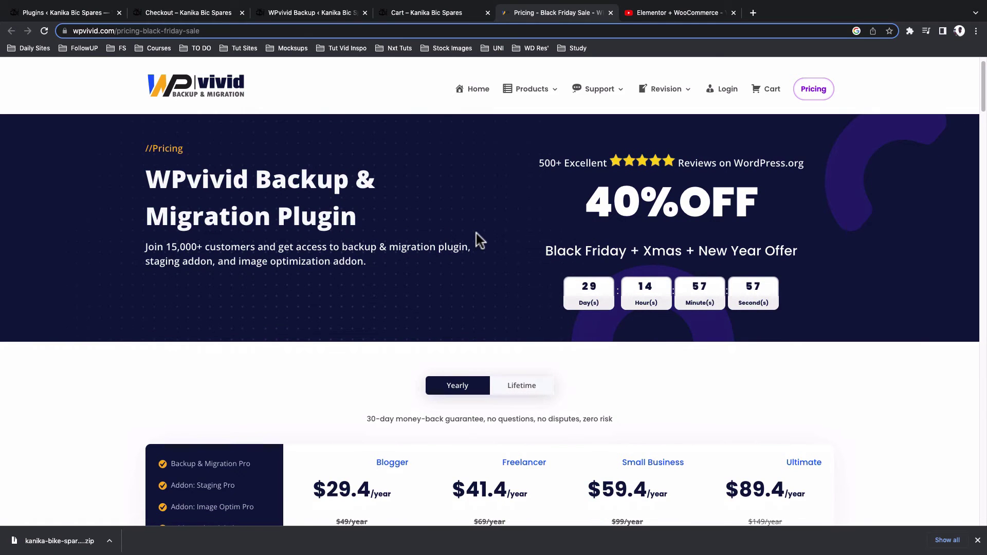
scroll(605, 254, "up", 1)
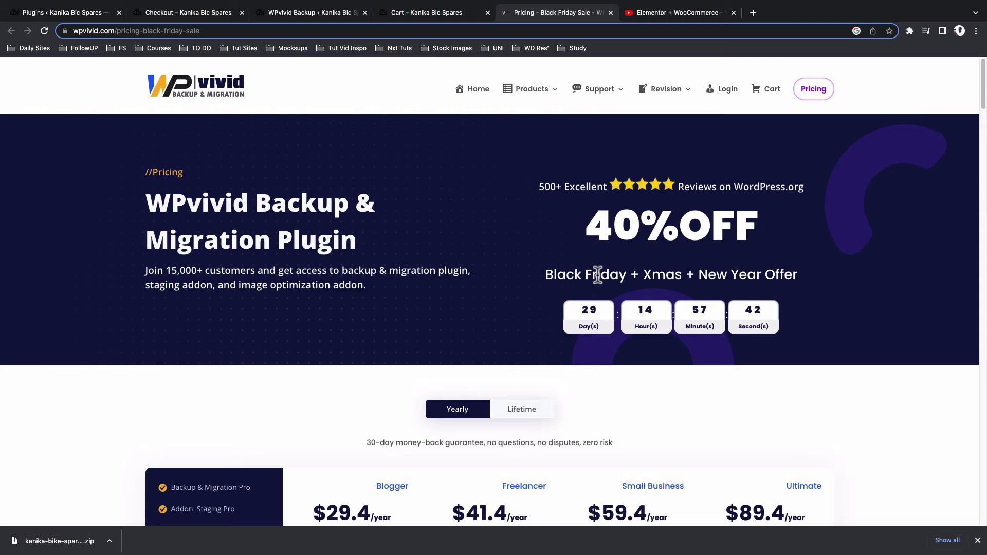
scroll(598, 275, "down", 6)
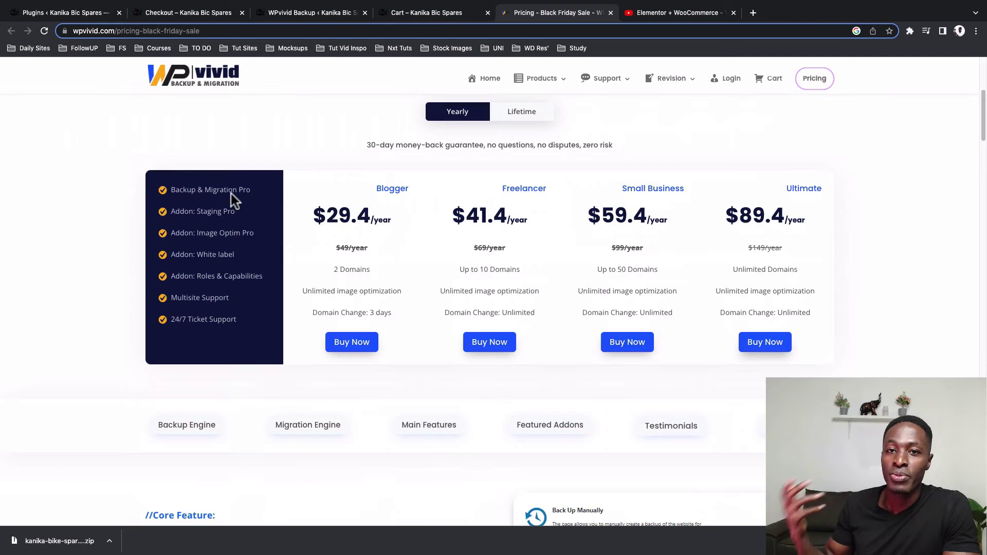
scroll(231, 196, "up", 4)
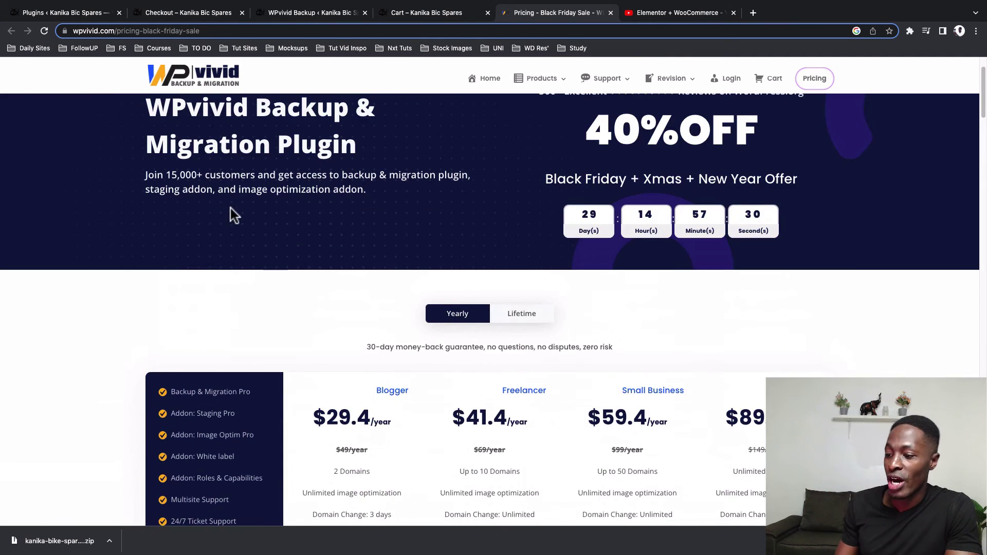
scroll(232, 214, "down", 3)
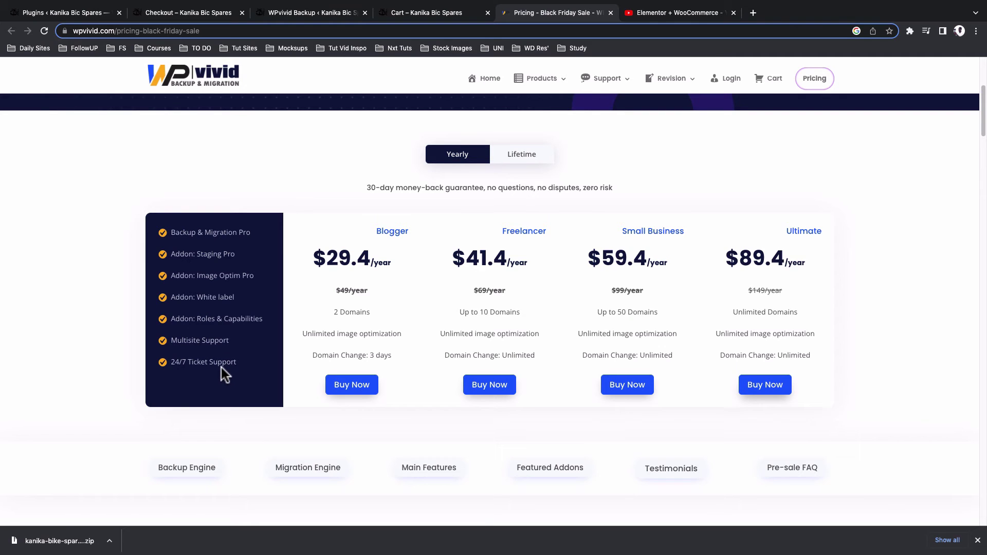
scroll(353, 378, "down", 15)
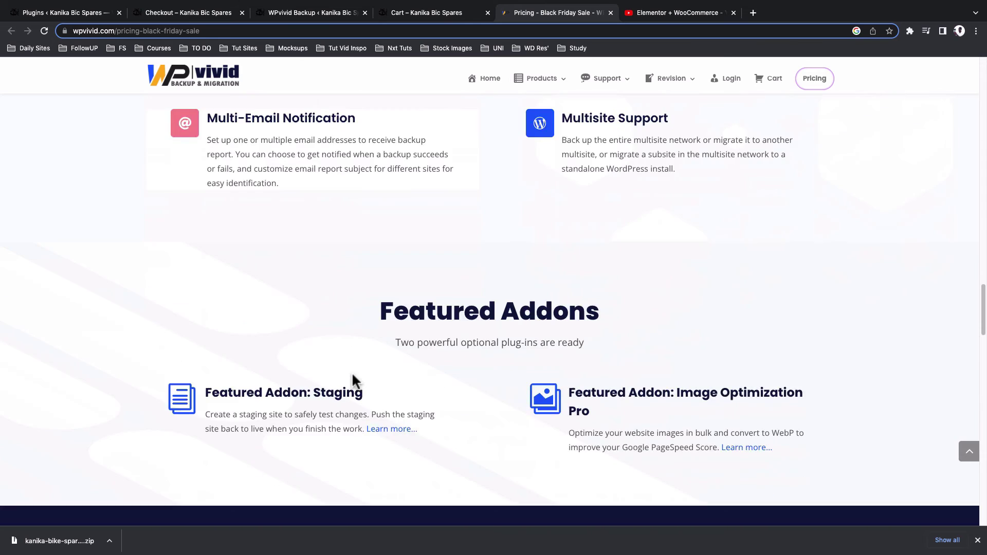
scroll(352, 374, "up", 15)
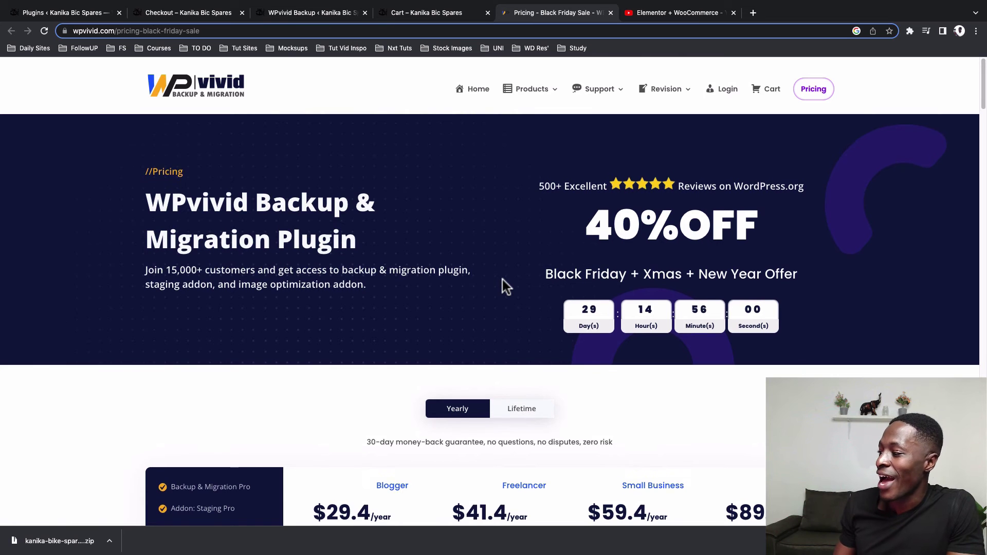
scroll(501, 279, "down", 3)
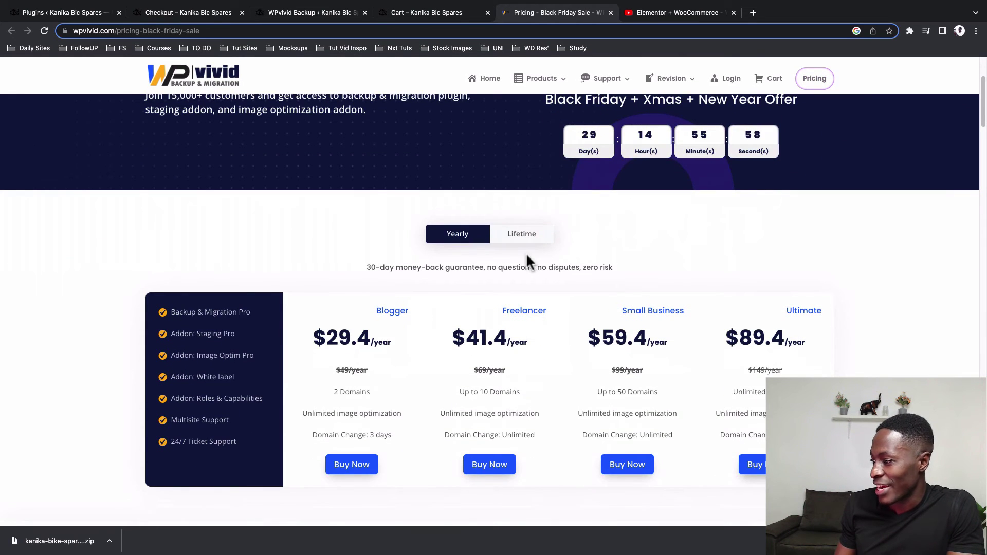
Show WPvivid's Lifetime prices ($59.4 to $179.4) and highlight the Blogger plan's image optimization line
left_click(519, 237)
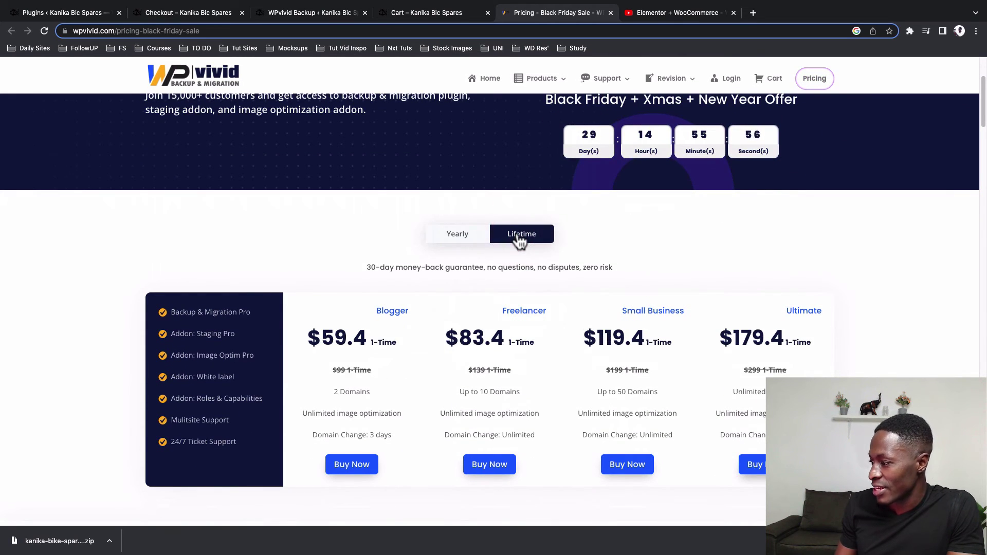
scroll(408, 342, "down", 1)
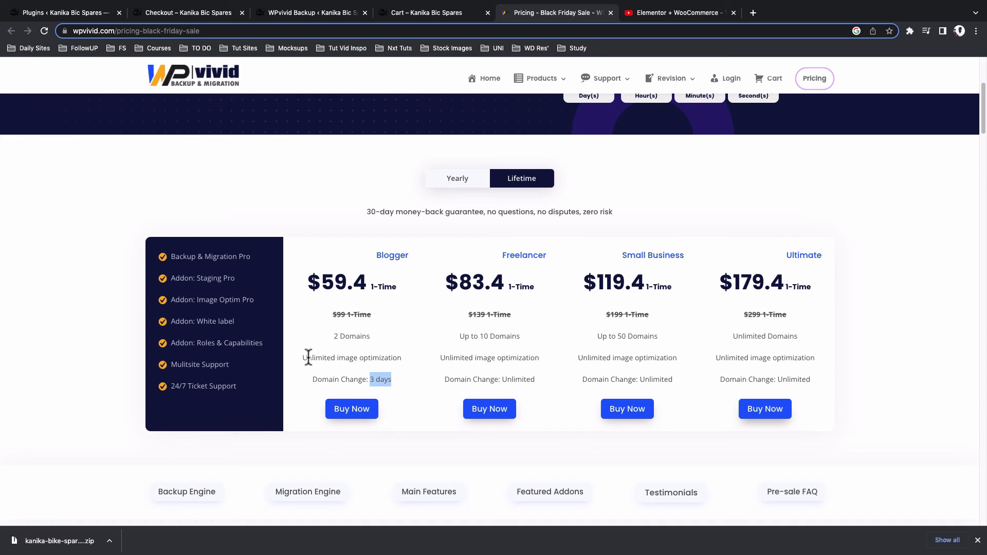
left_click_drag(308, 357, 370, 357)
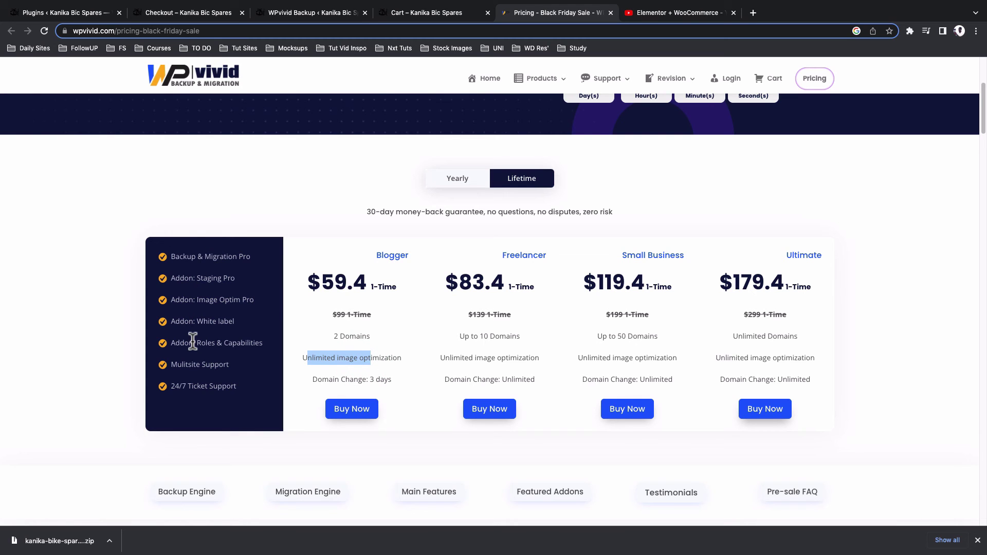
scroll(194, 341, "down", 4)
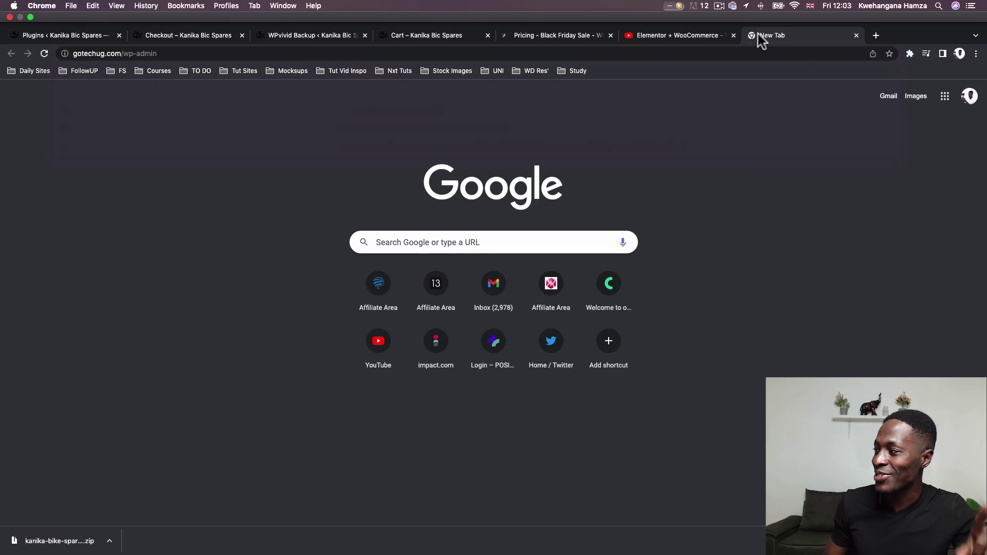
Load gotechug.com/wp-admin's plugins list and highlight the WPvivid Backup Plugin entry
key("Return")
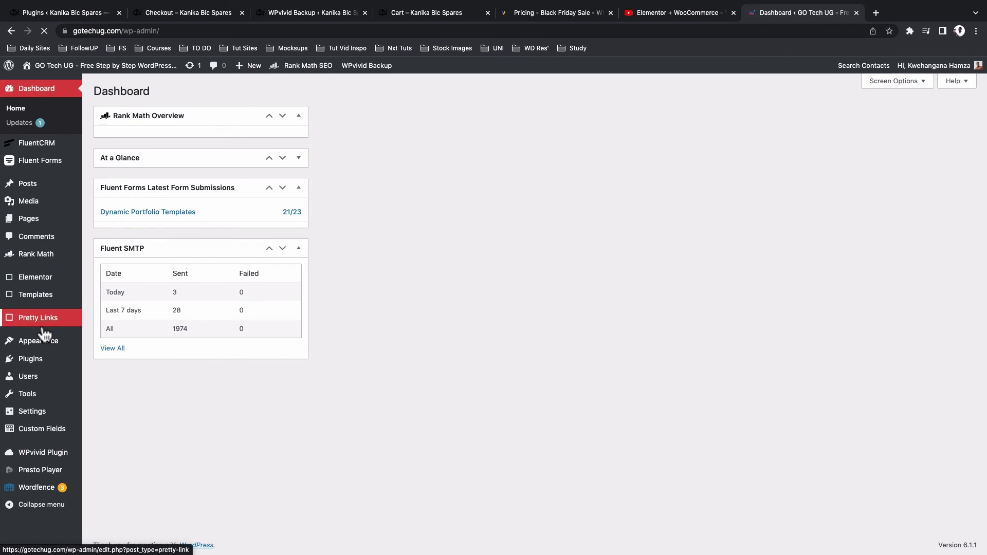
scroll(254, 399, "down", 10)
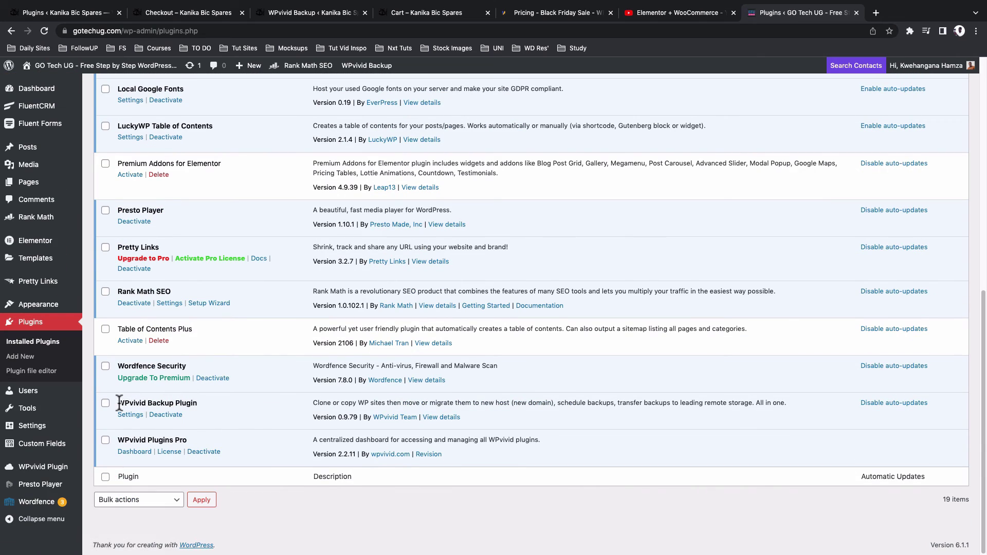
left_click_drag(119, 403, 198, 404)
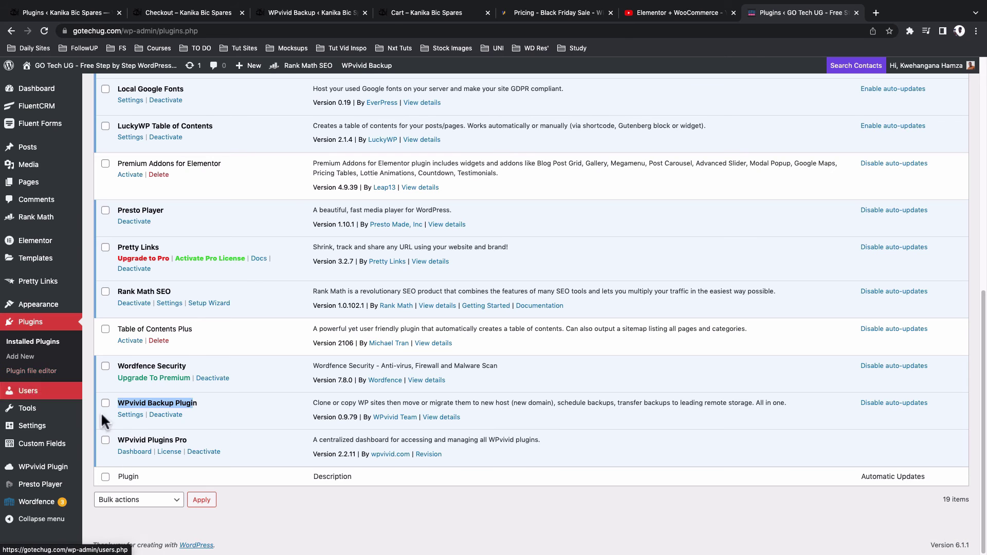
Open gotechug.com's WPvivid Plugin dashboard and scroll to the Addons/Tools section
left_click(134, 452)
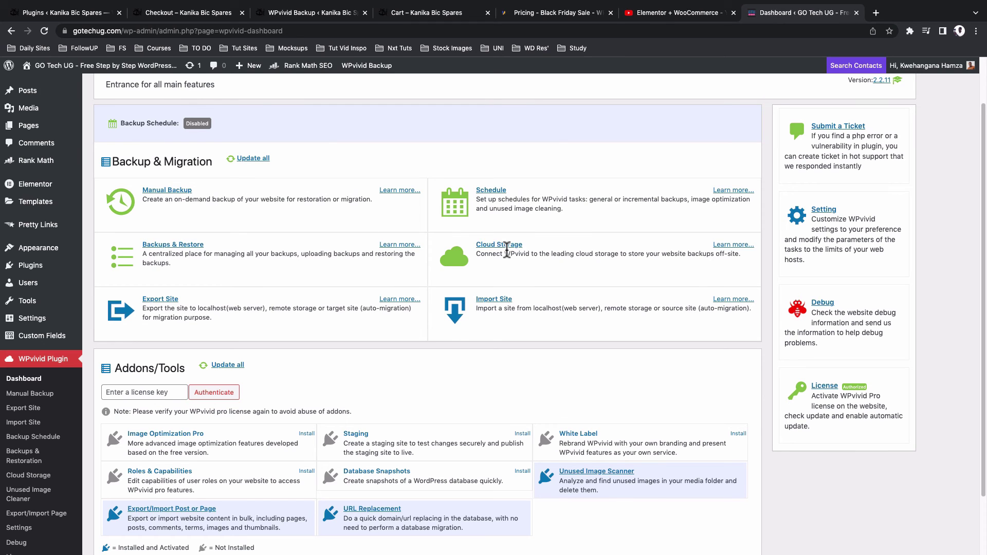
scroll(274, 320, "down", 3)
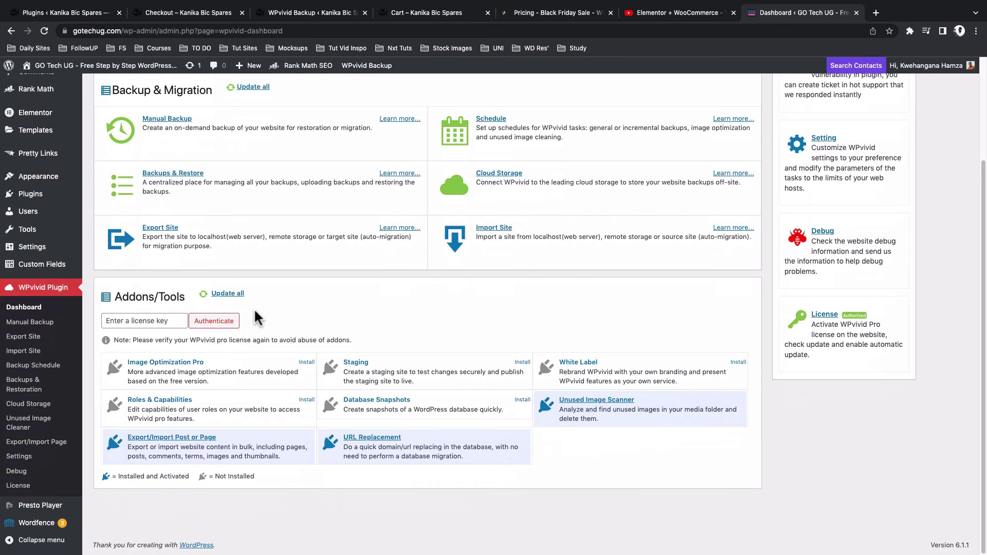